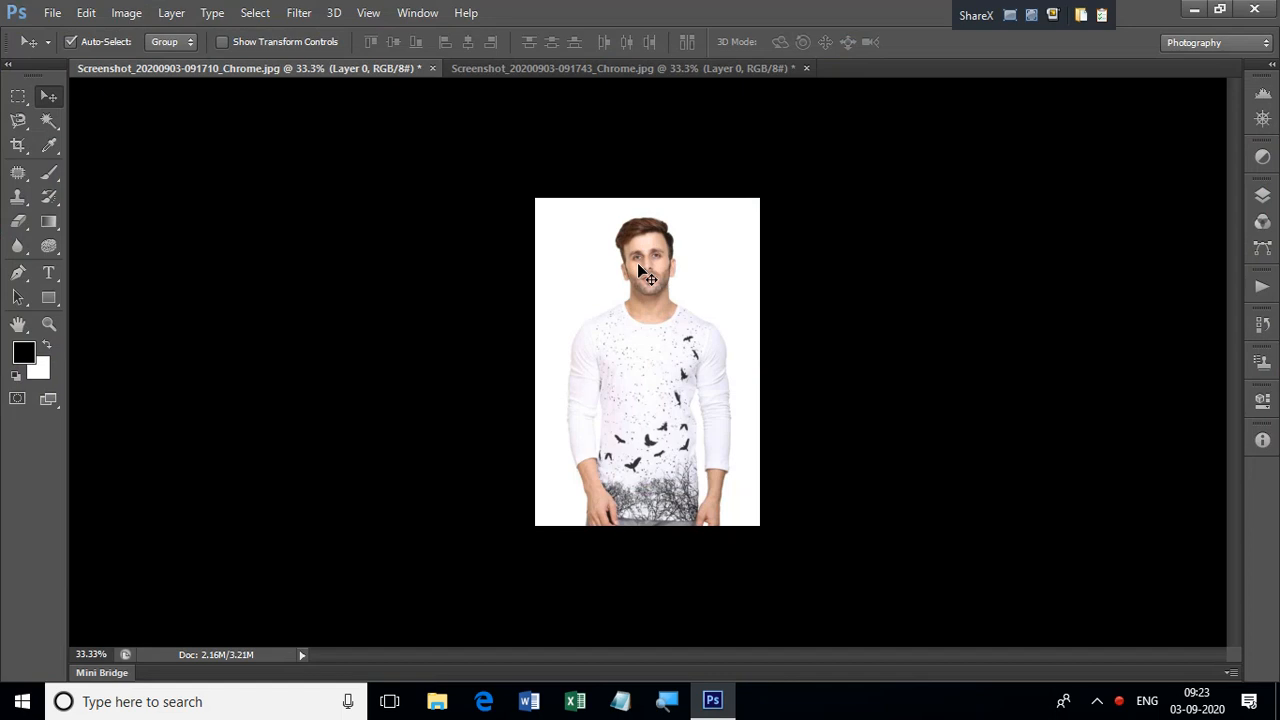
pyautogui.click(617, 70)
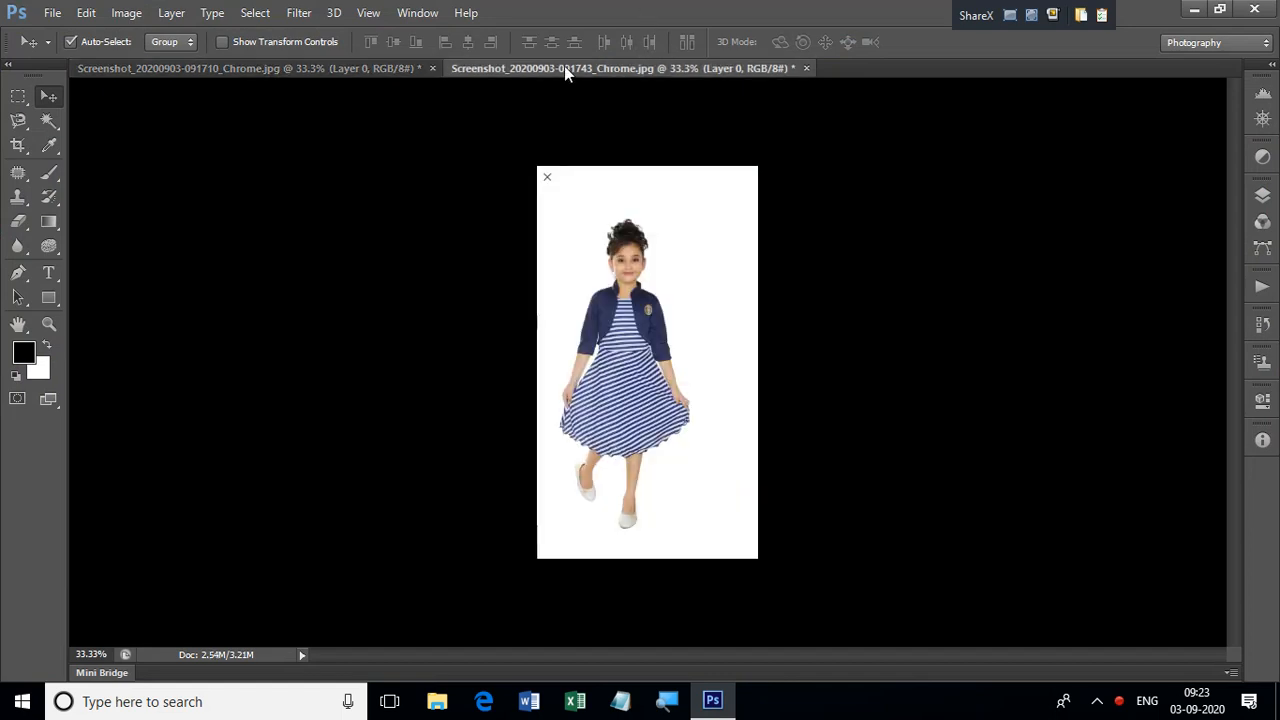
pyautogui.click(320, 64)
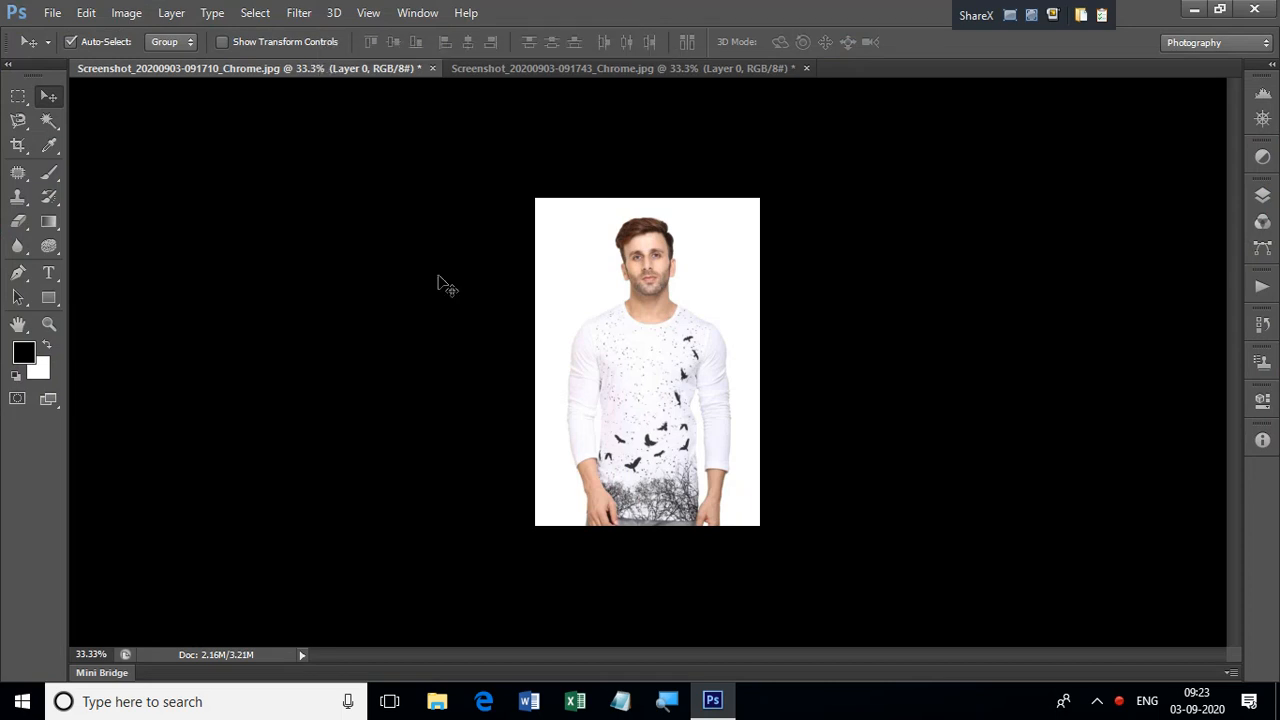
pyautogui.hotkey('ctrl', '+')
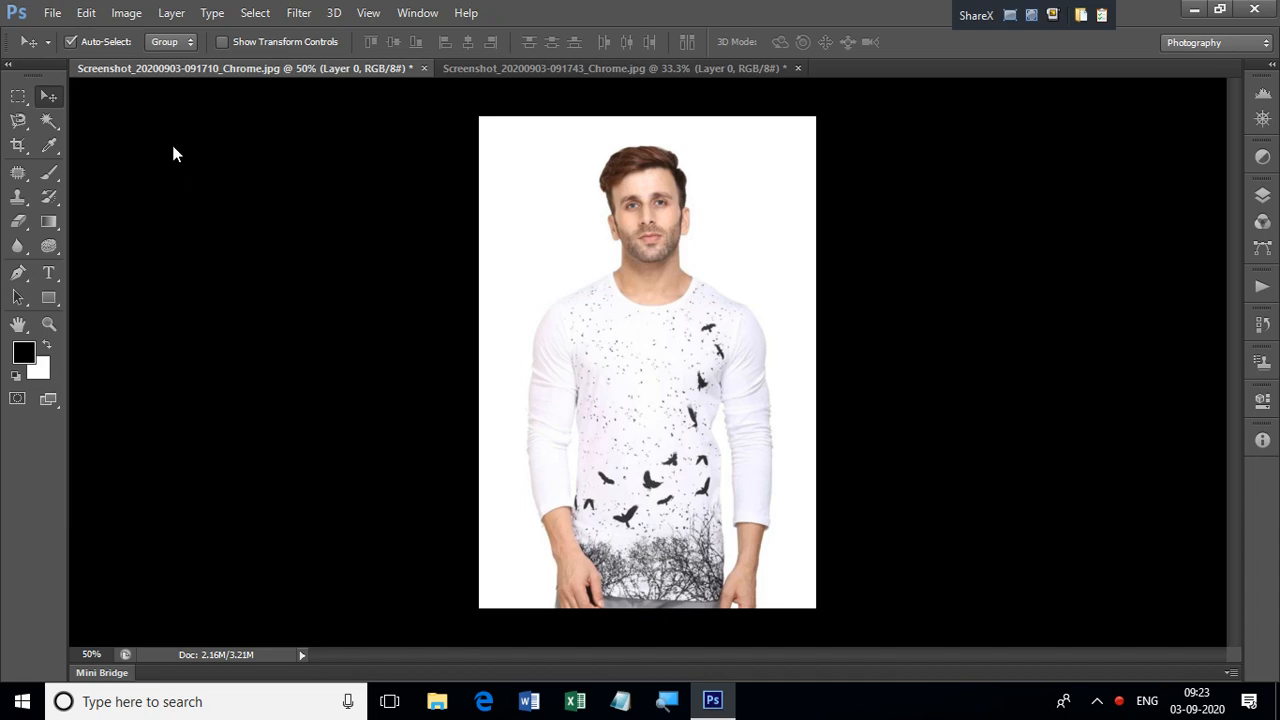
pyautogui.hotkey('ctrl', 'shift', 's')
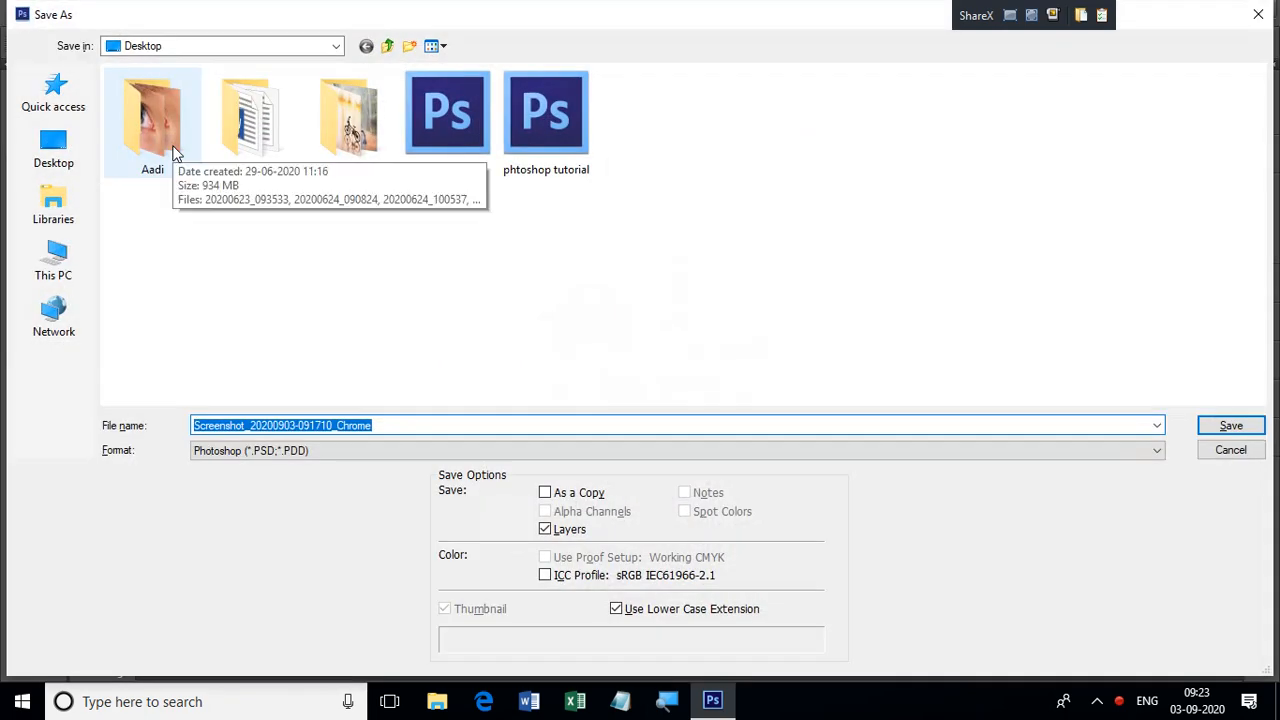
pyautogui.click(1266, 14)
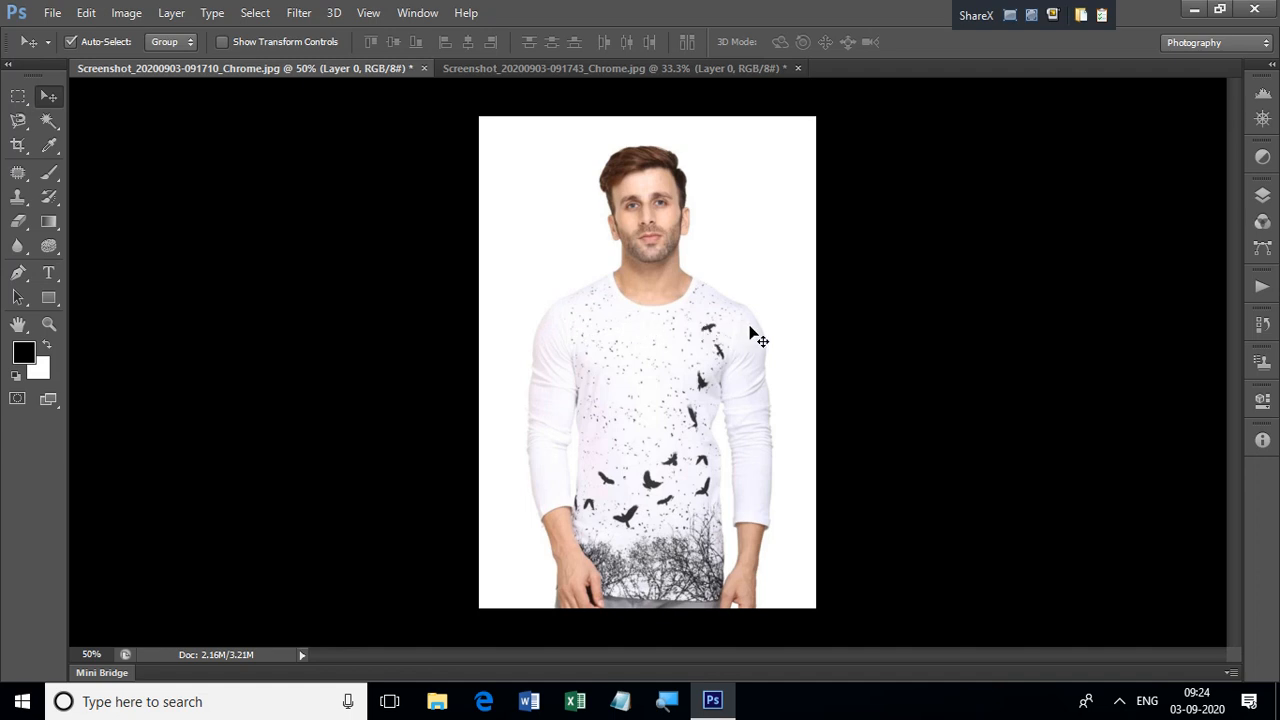
# Magnify the screen to 200% and open the Crop tool's Size & Resolution settings for the man's photo
pyautogui.click(16, 145)
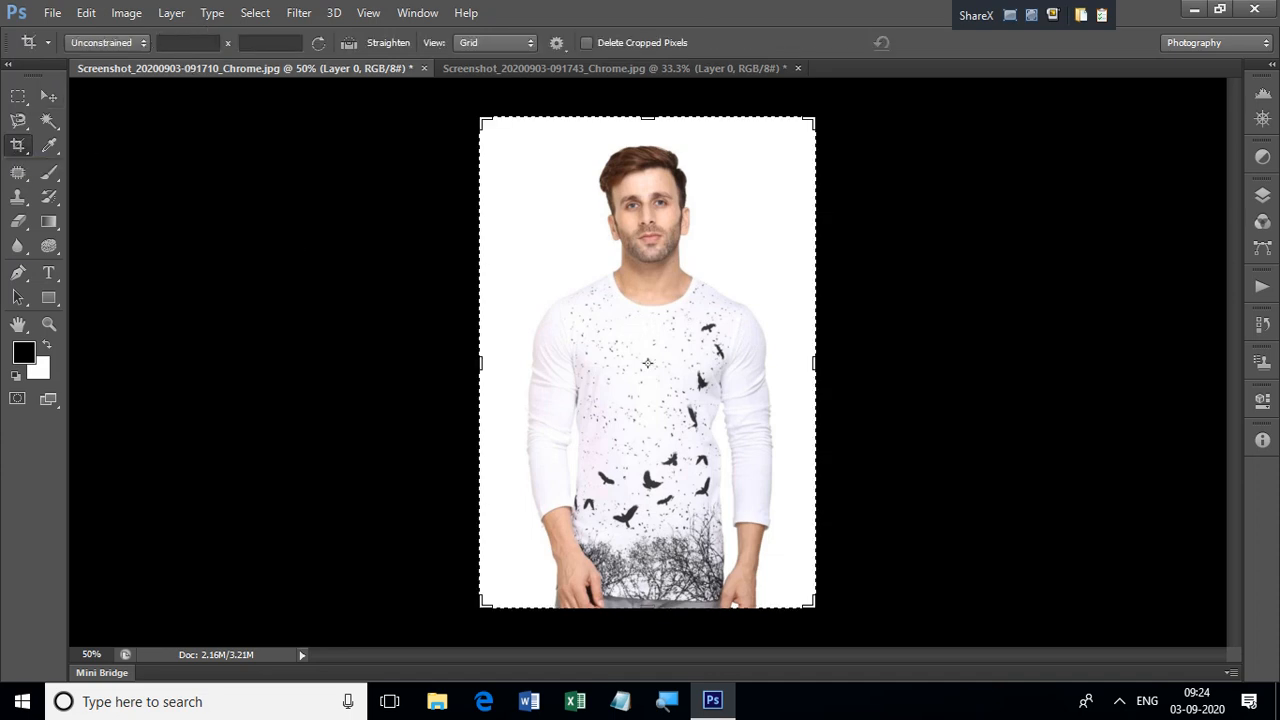
pyautogui.click(662, 704)
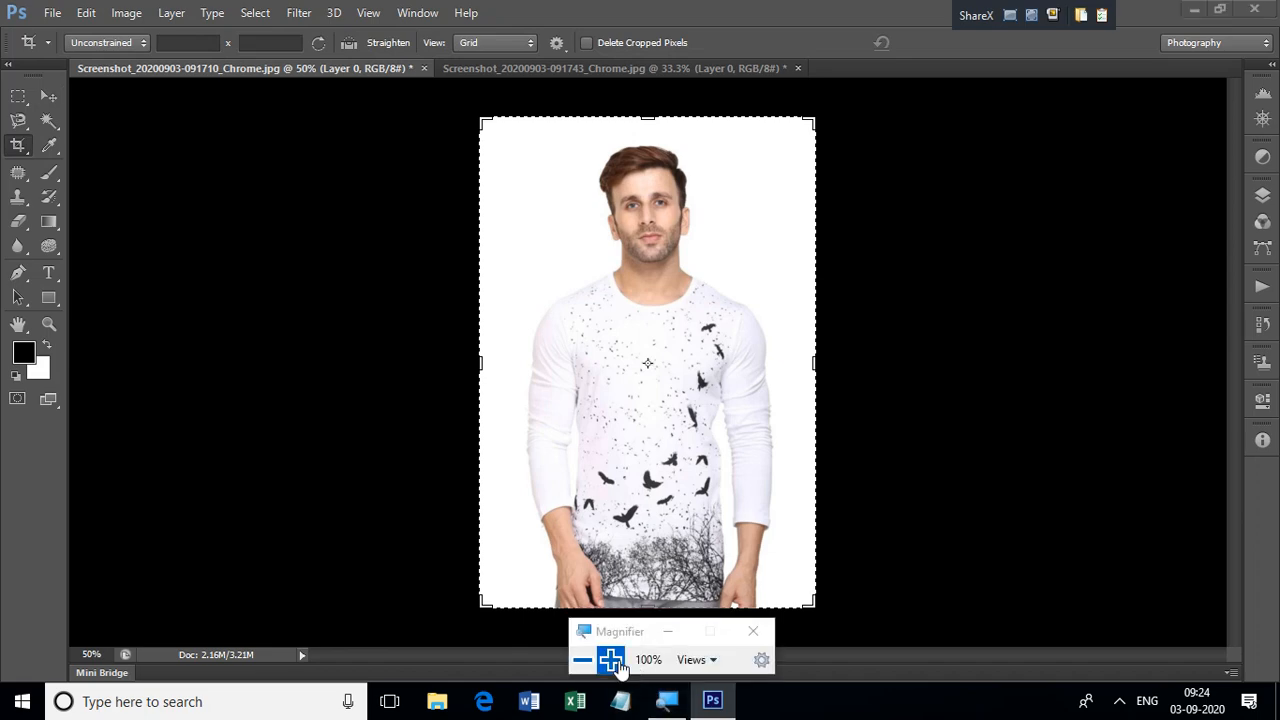
pyautogui.click(608, 659)
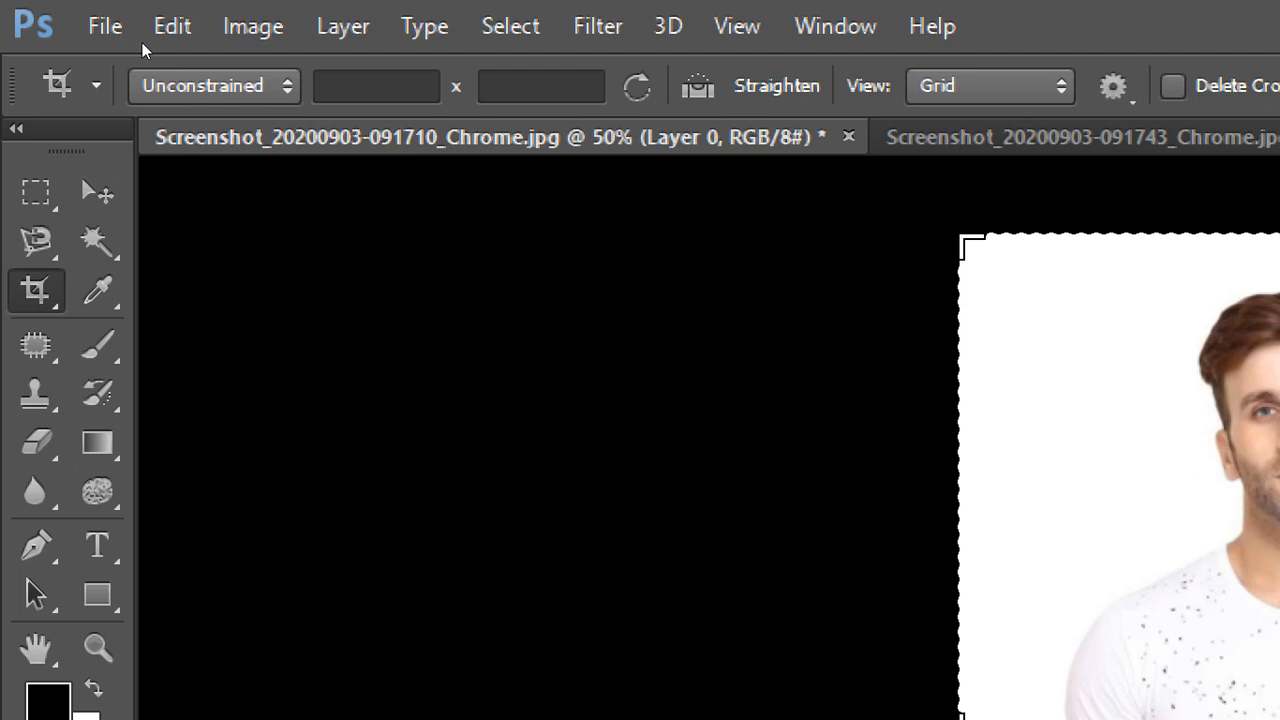
pyautogui.click(214, 86)
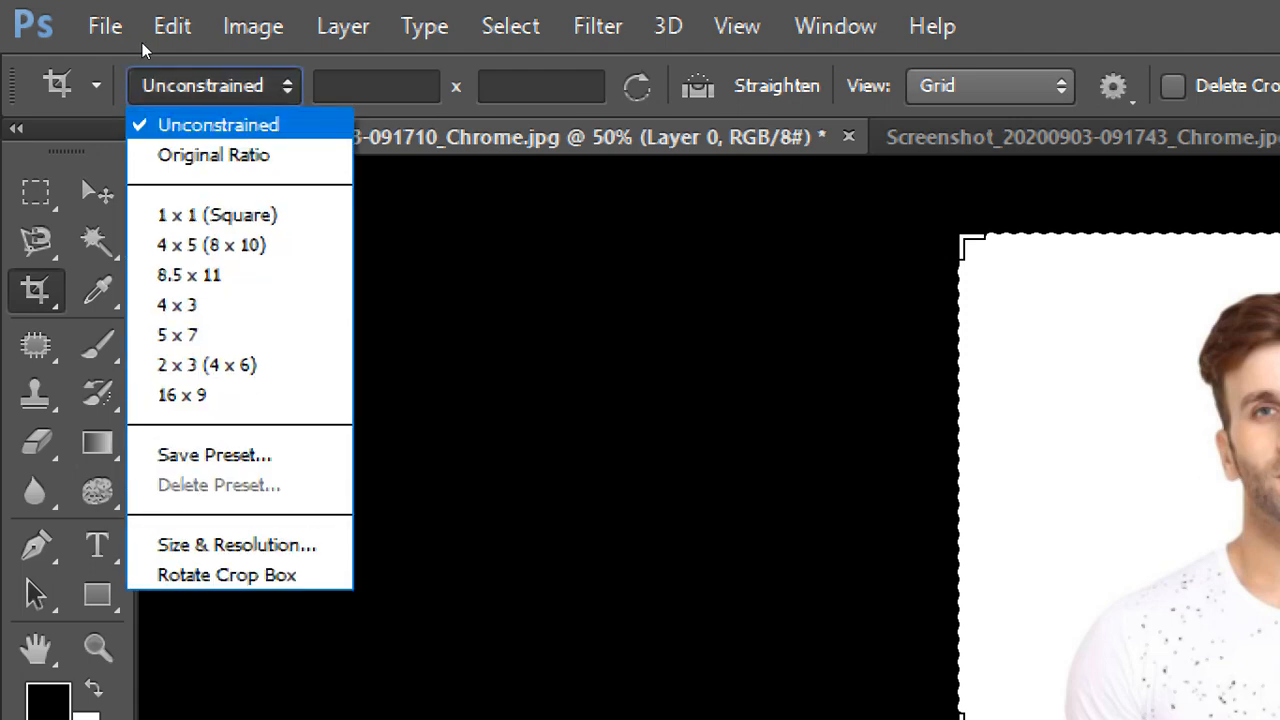
pyautogui.press('Down')
pyautogui.press('Down')
pyautogui.press('Down')
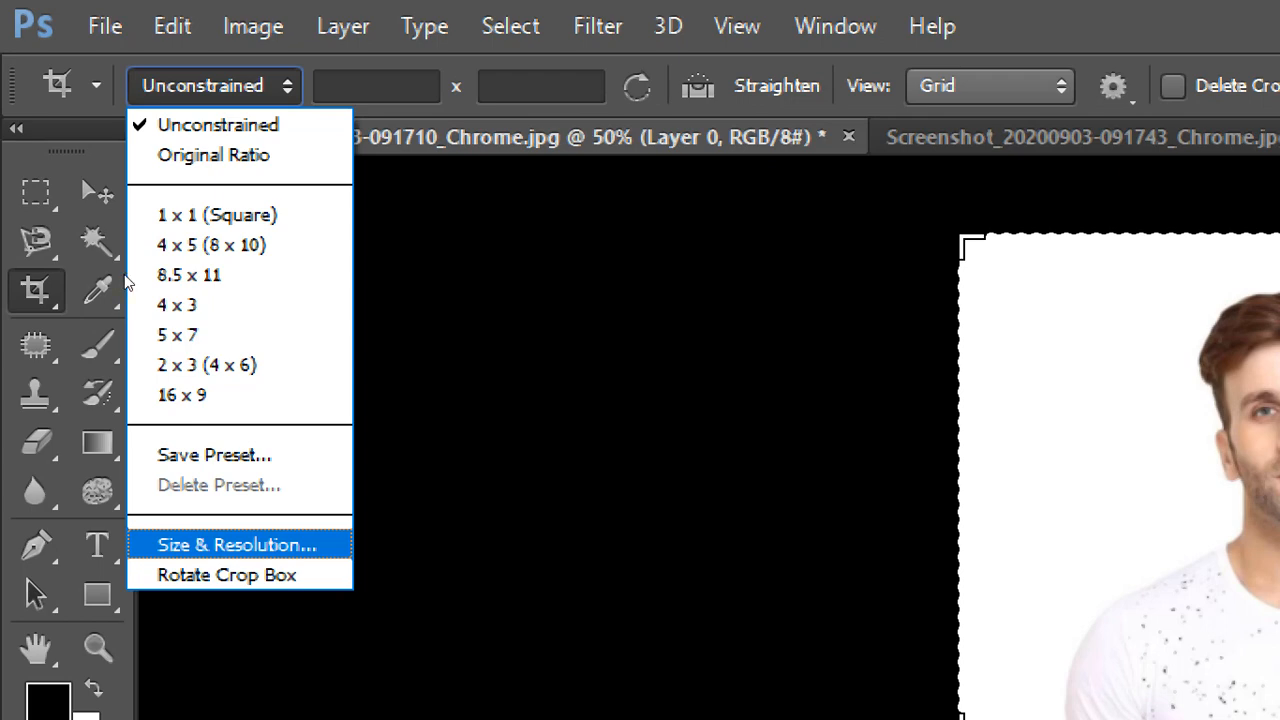
pyautogui.press('Return')
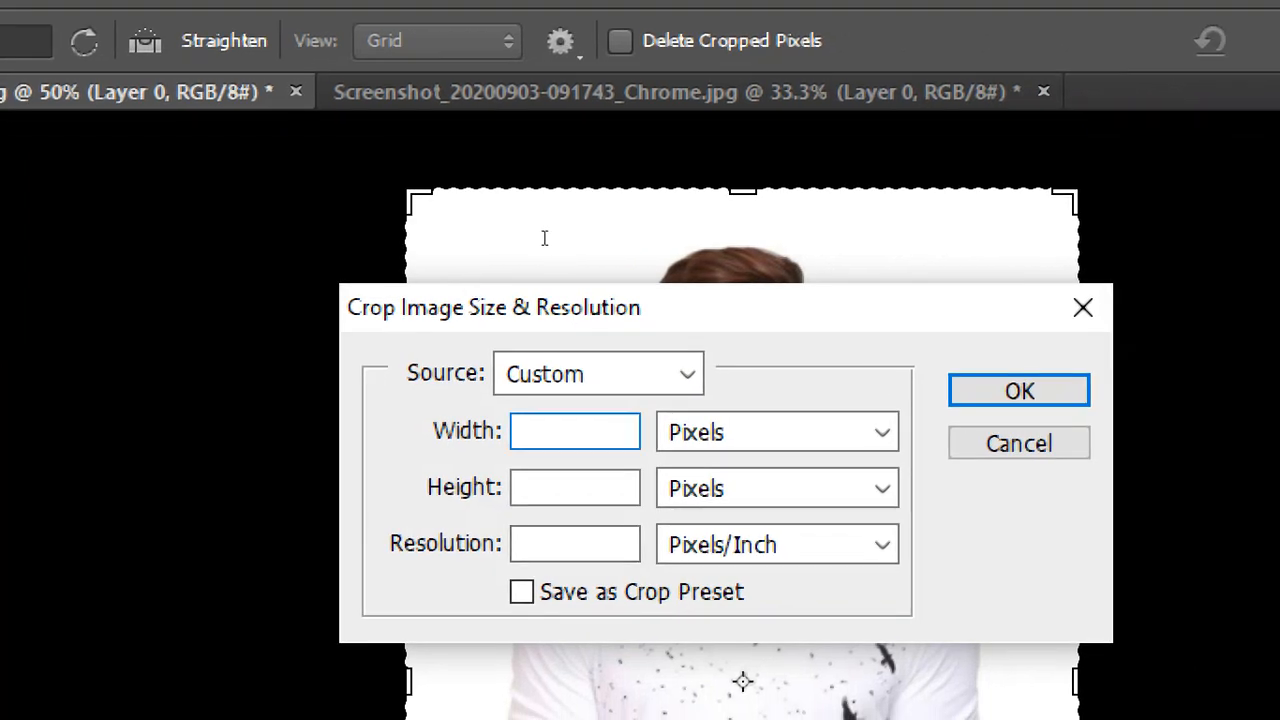
# Set the crop size to 3.5 centimeters wide and 4.5 centimeters high
pyautogui.write('3.5')
pyautogui.press('Tab')
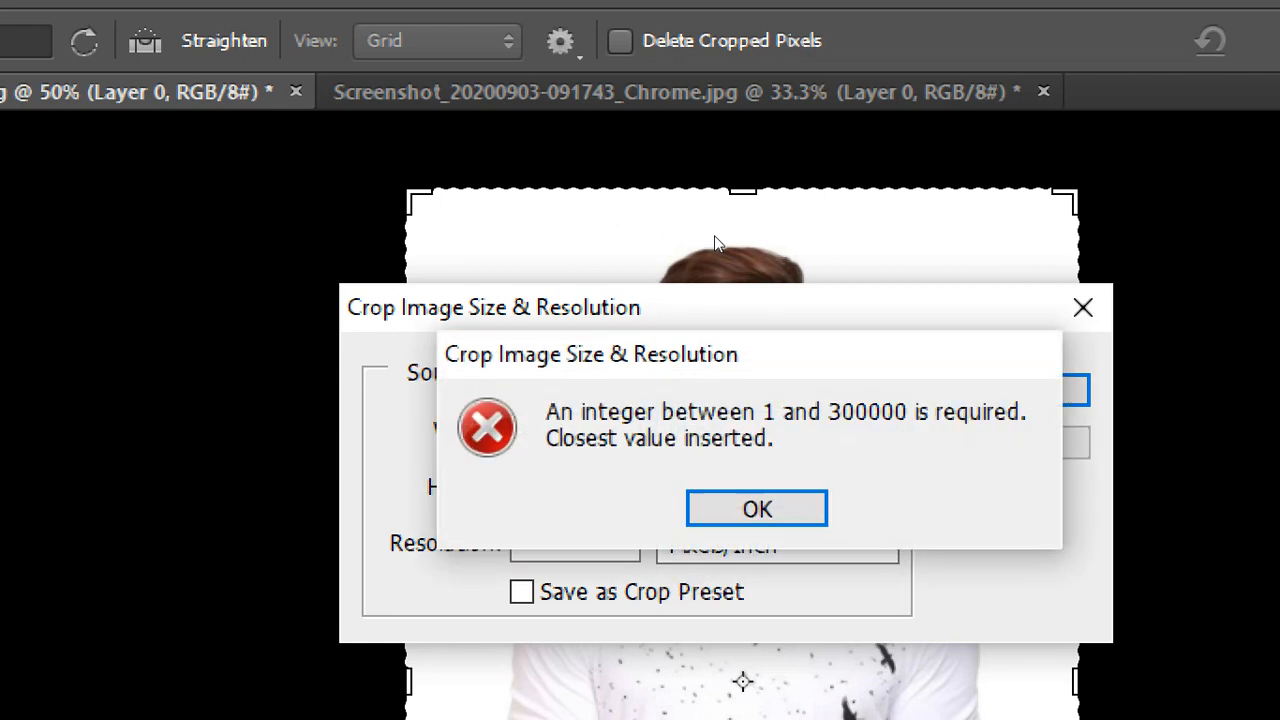
pyautogui.press('Return')
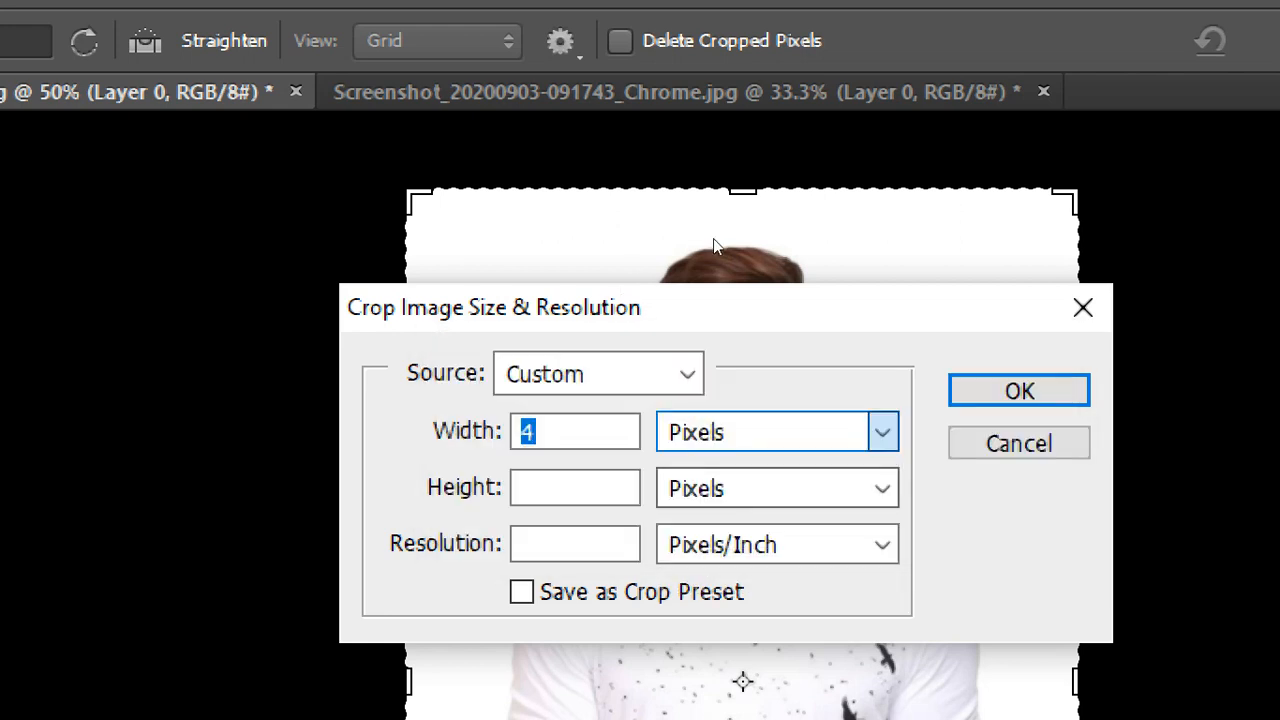
pyautogui.click(840, 432)
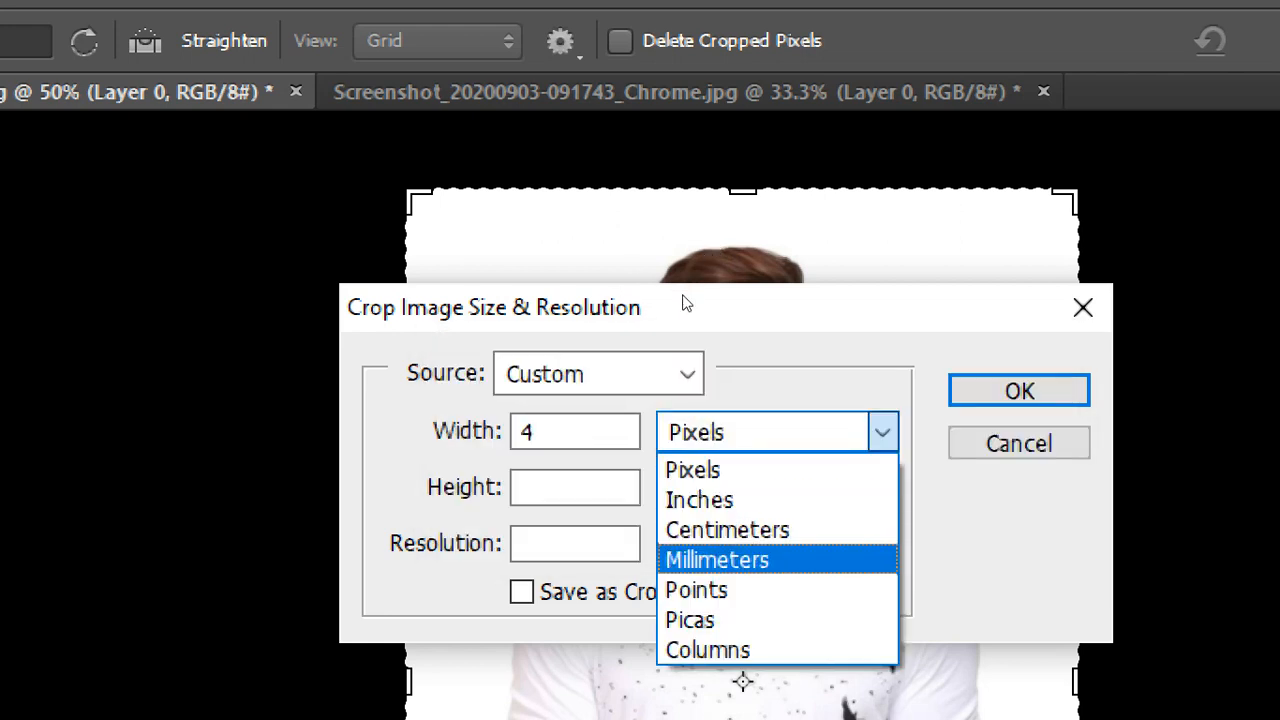
pyautogui.click(822, 530)
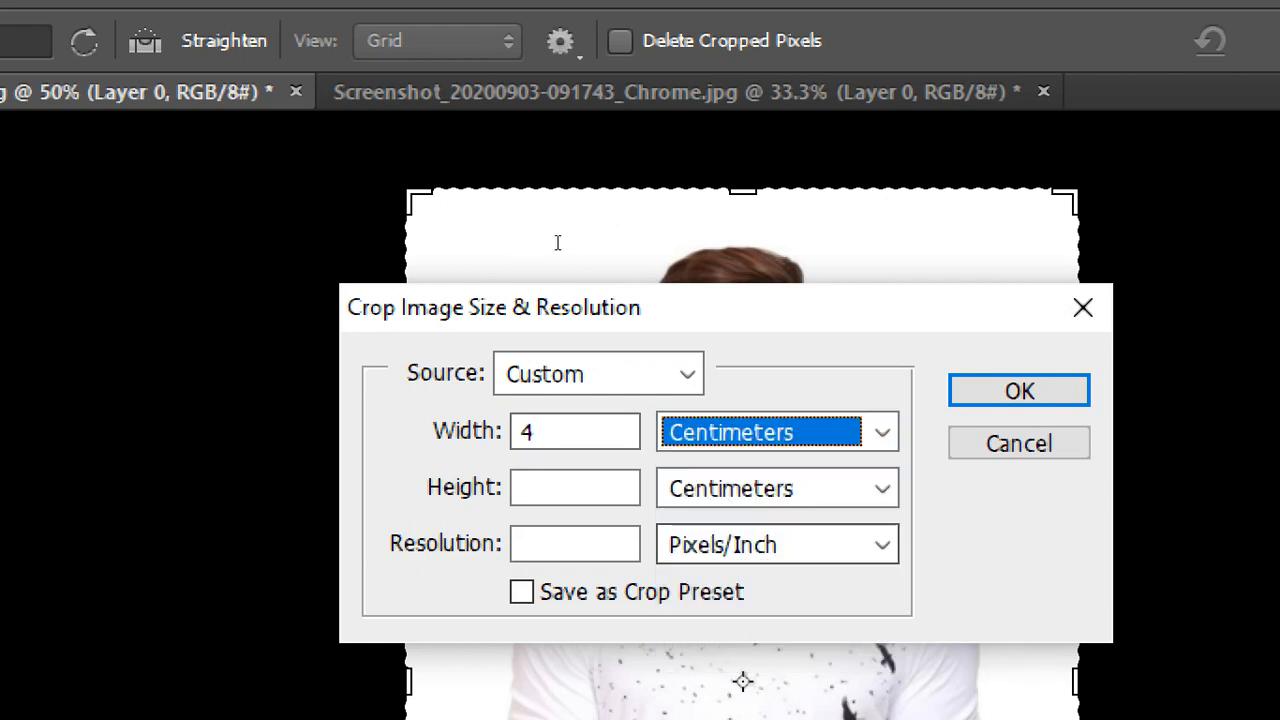
pyautogui.doubleClick(526, 432)
pyautogui.write('3')
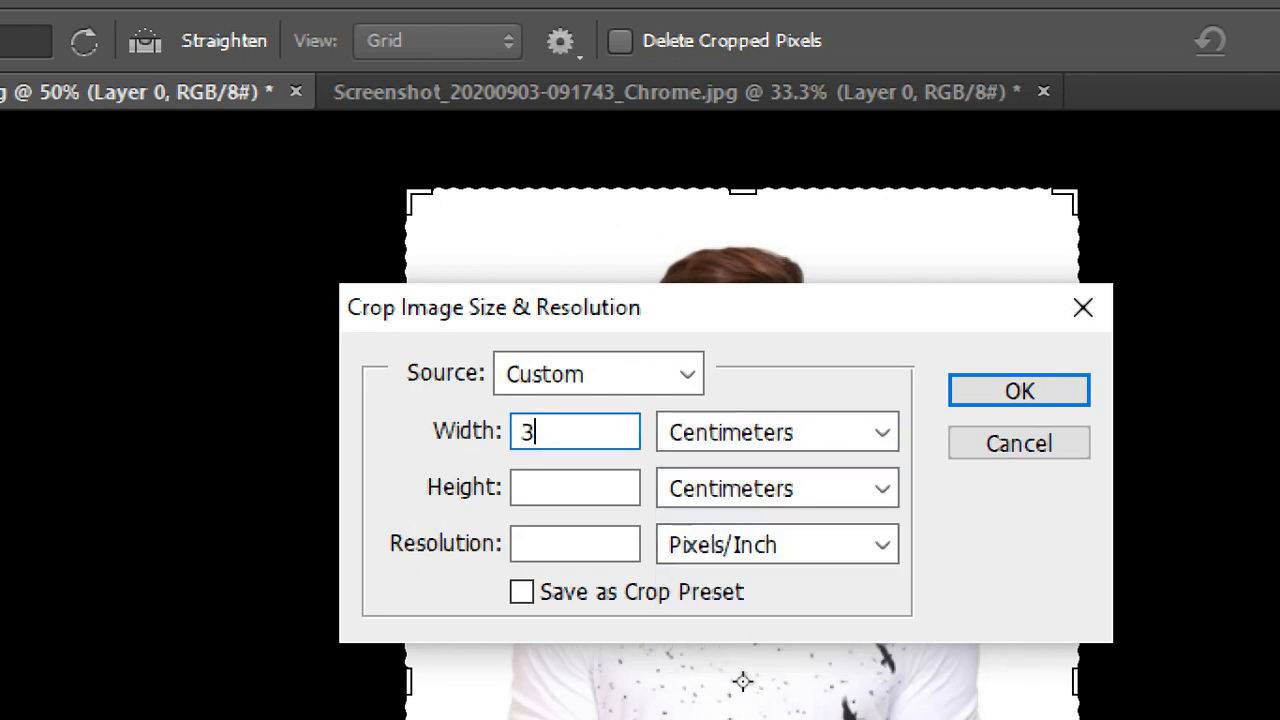
pyautogui.write('.5')
pyautogui.press('Tab')
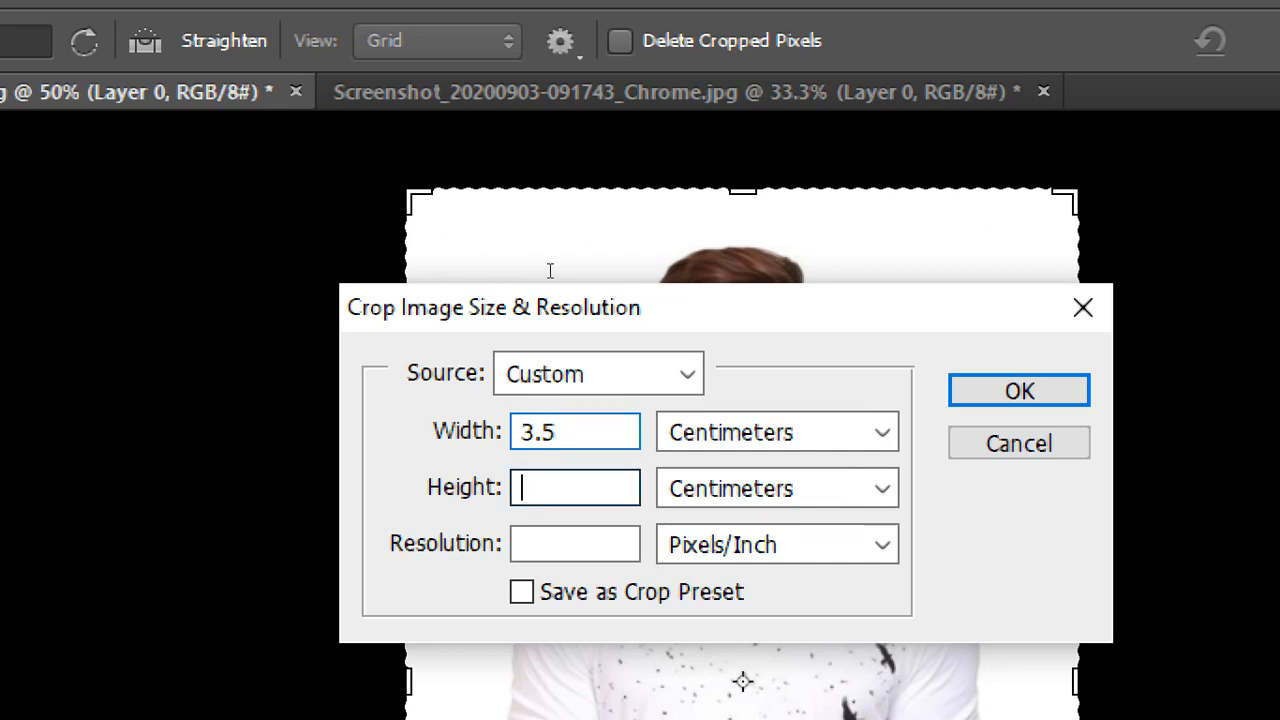
pyautogui.write('4')
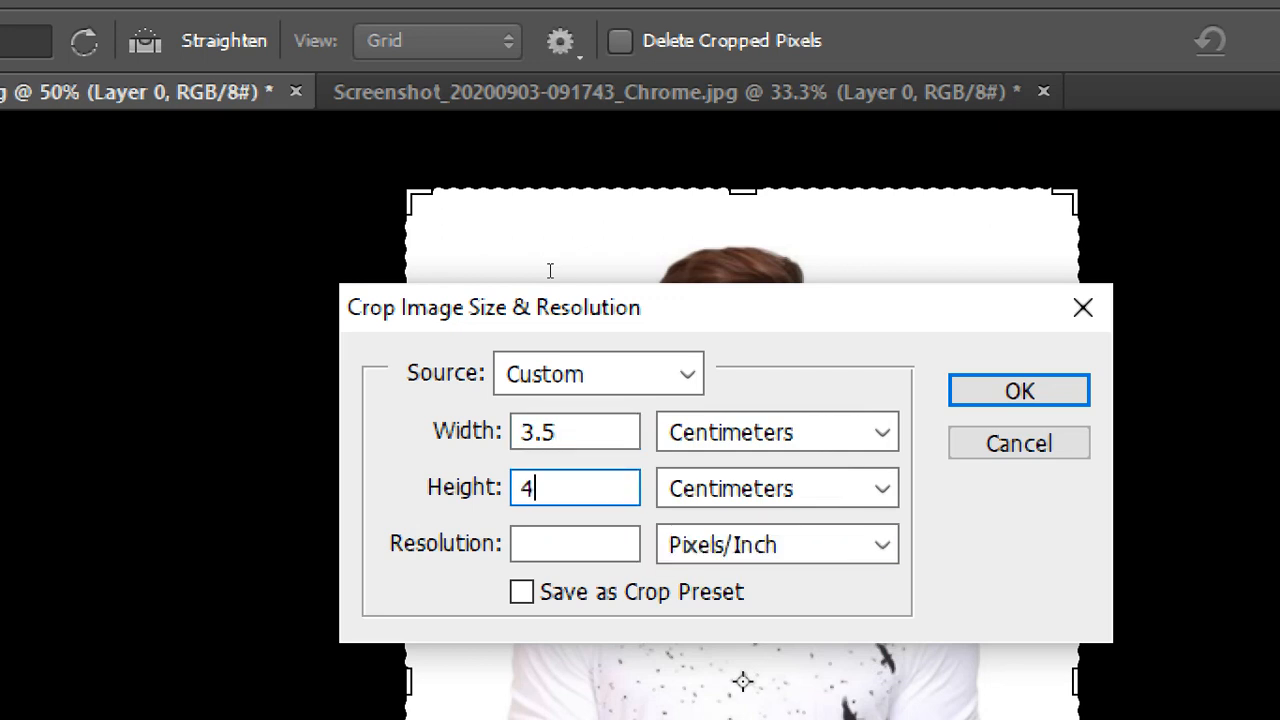
pyautogui.write('.5')
pyautogui.press('Tab')
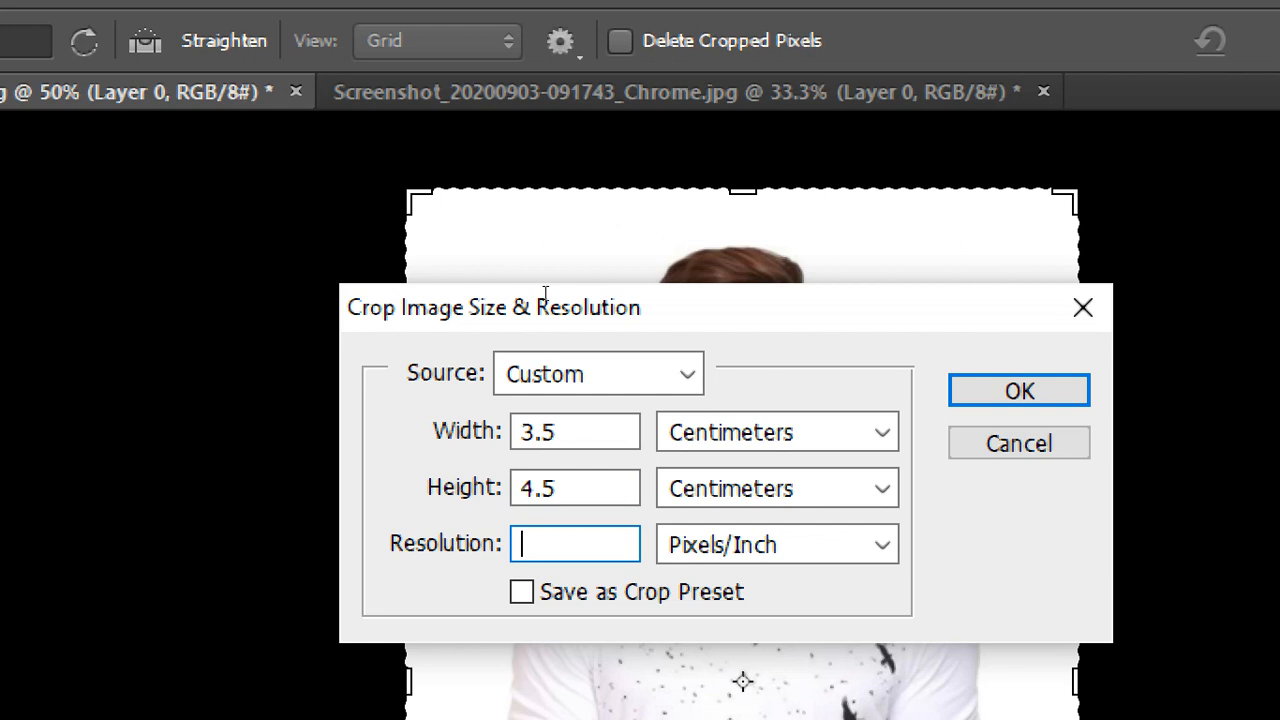
# Set the crop resolution to 50 pixels/centimeter and apply the size settings
pyautogui.write('50')
pyautogui.press('Tab')
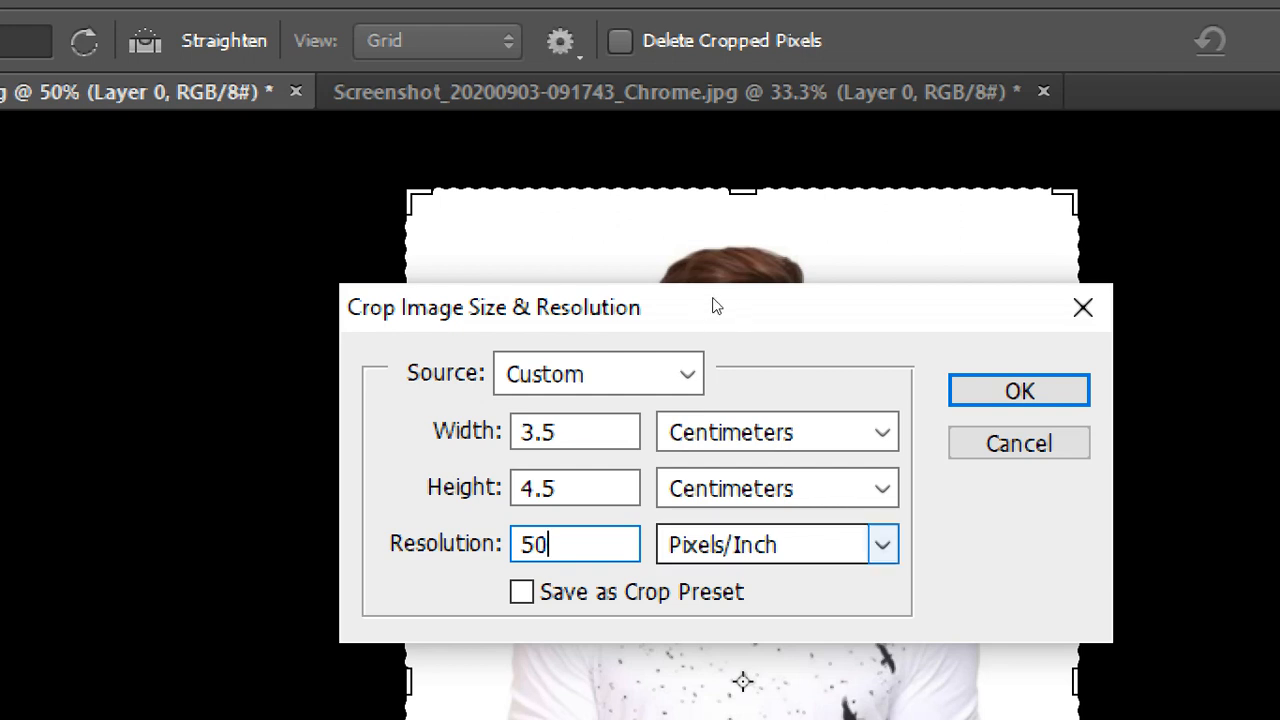
pyautogui.hotkey('alt', 'Down')
pyautogui.press('Down')
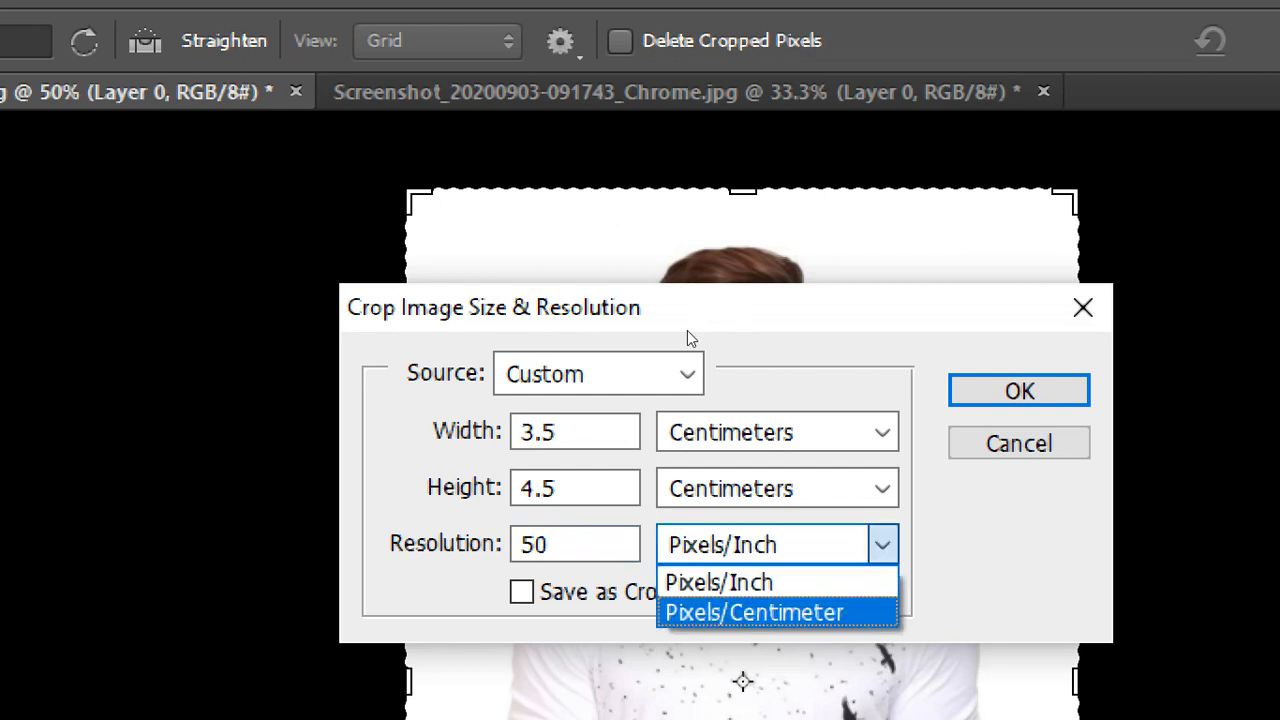
pyautogui.press('Return')
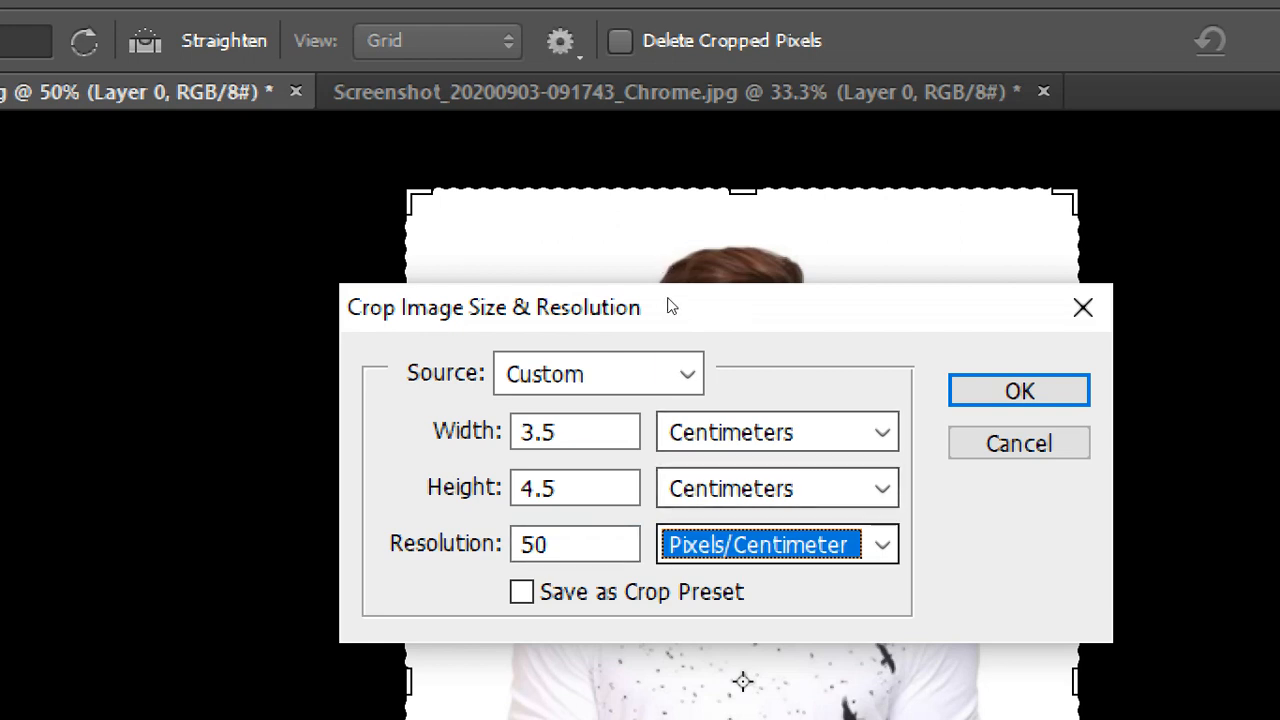
pyautogui.hotkey('alt', 'Down')
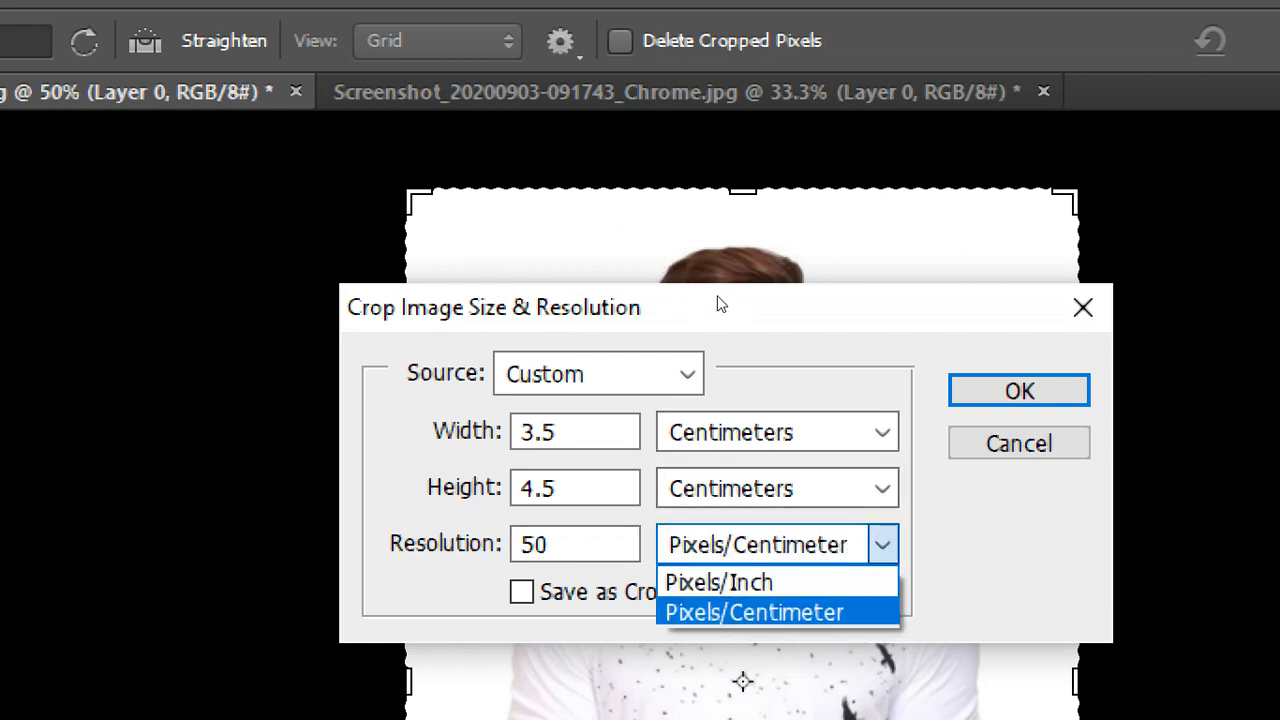
pyautogui.press('Up')
pyautogui.press('Down')
pyautogui.press('Return')
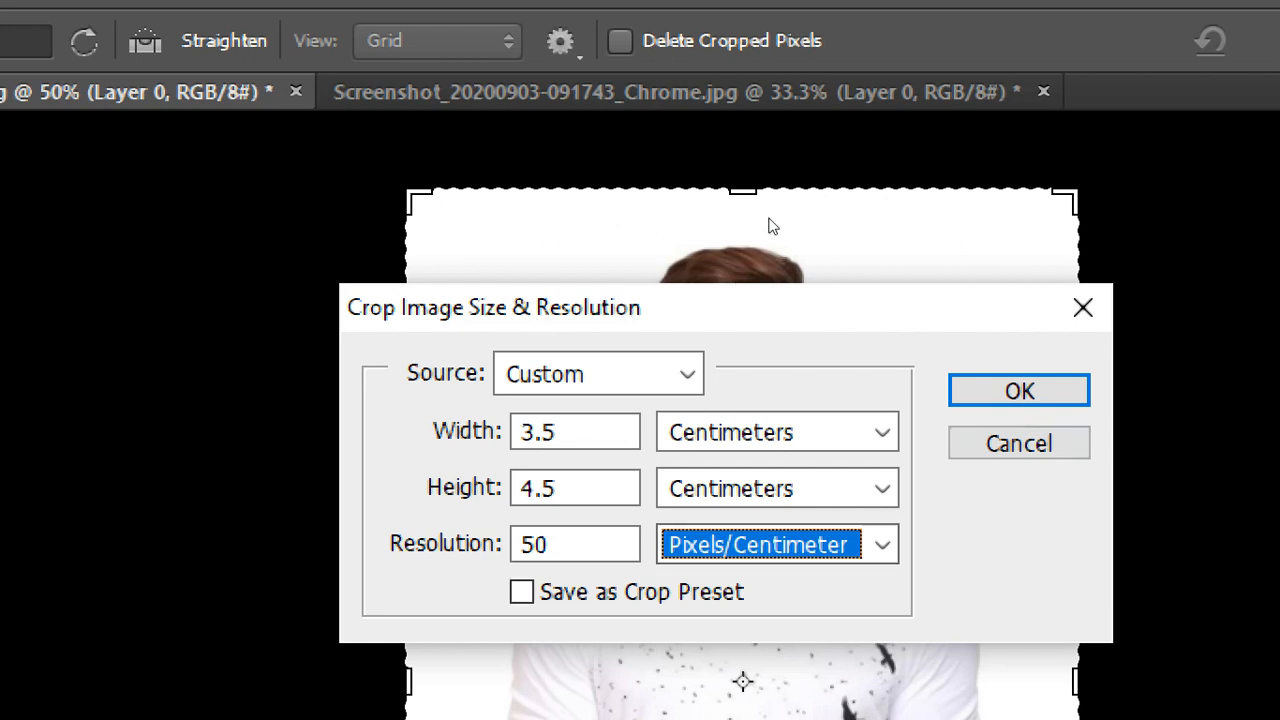
pyautogui.press('Return')
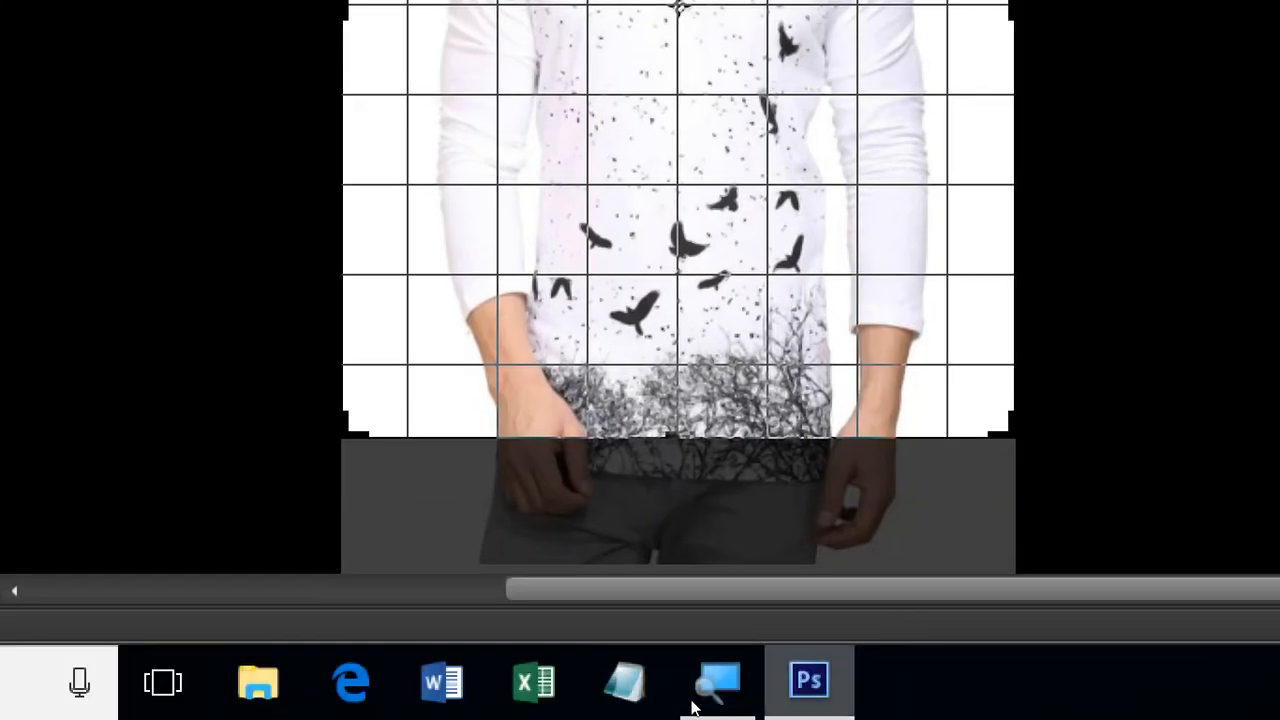
# Return the screen magnification to normal size with Magnifier
pyautogui.click(693, 707)
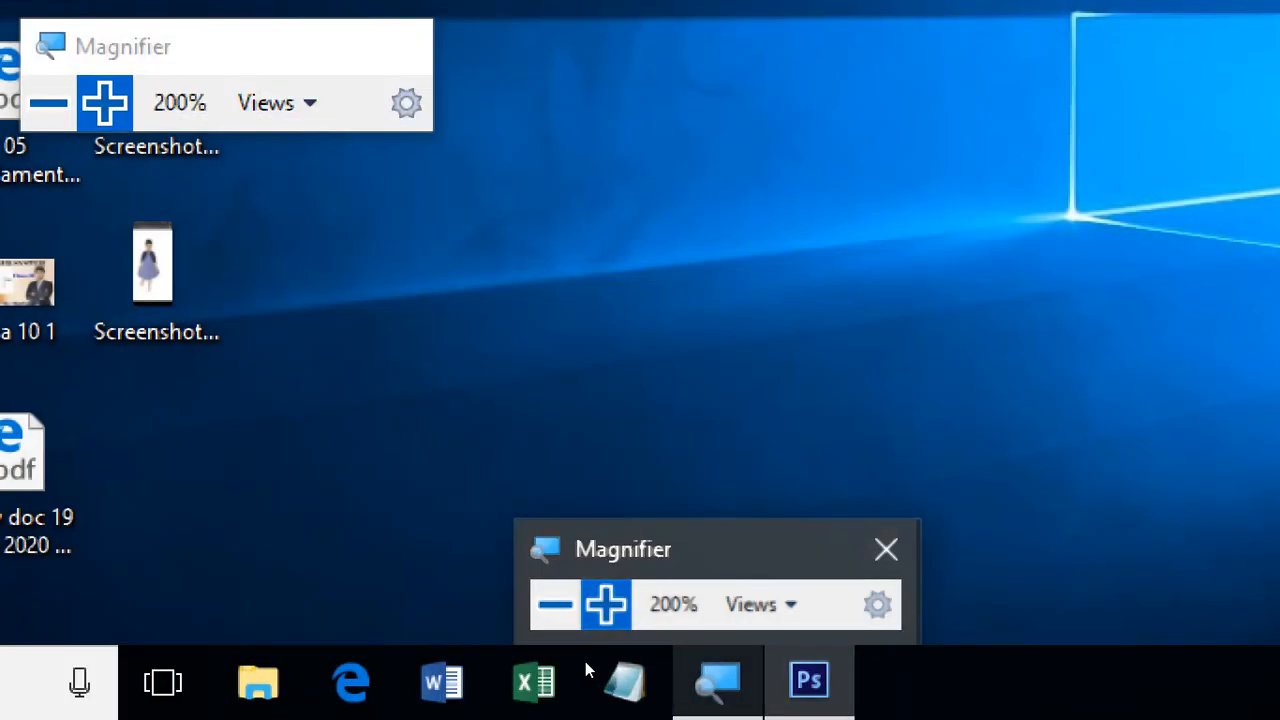
pyautogui.click(585, 661)
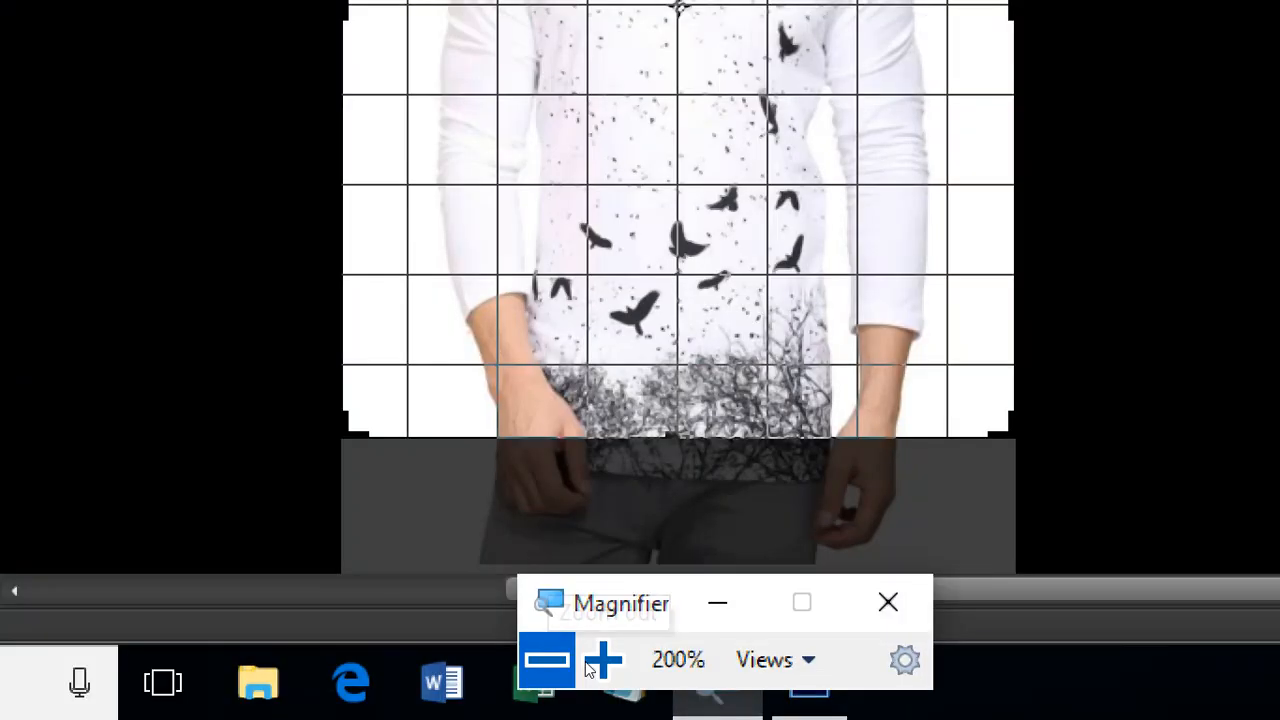
pyautogui.click(585, 703)
pyautogui.click(585, 703)
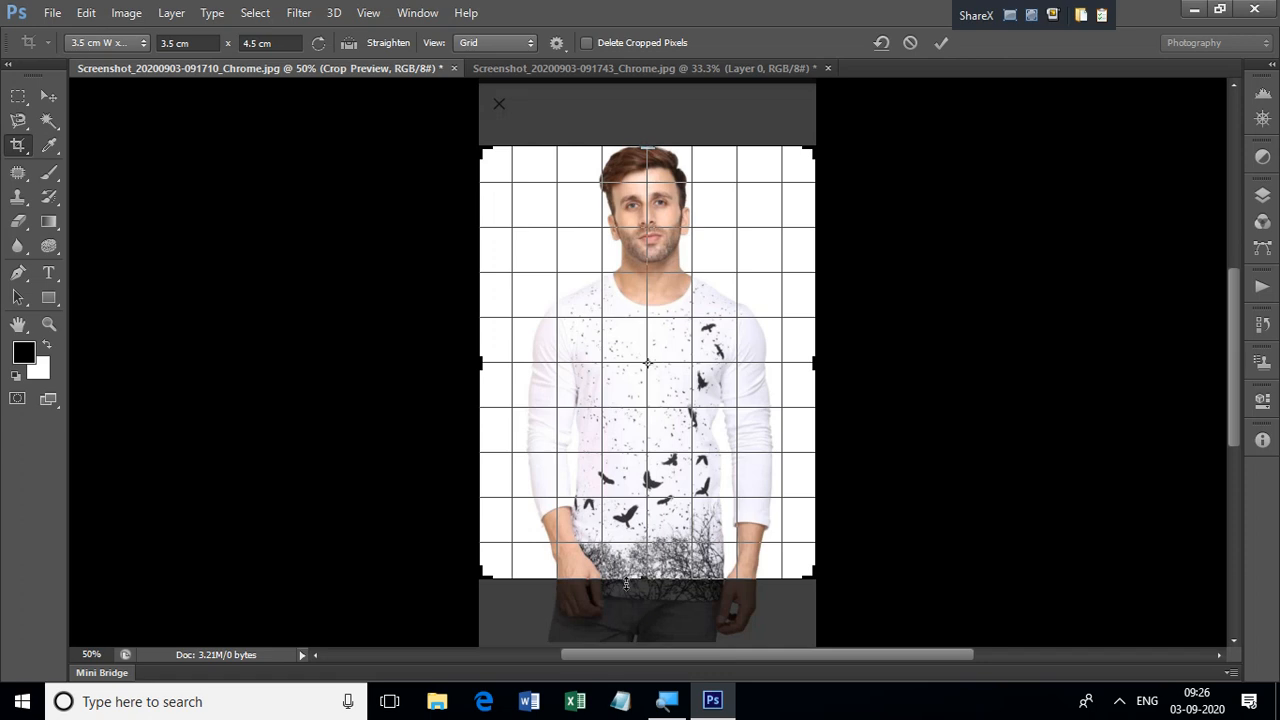
# Shrink the crop frame around the man's head and shoulders, centre him in it, and crop the photo
pyautogui.rightClick(645, 558)
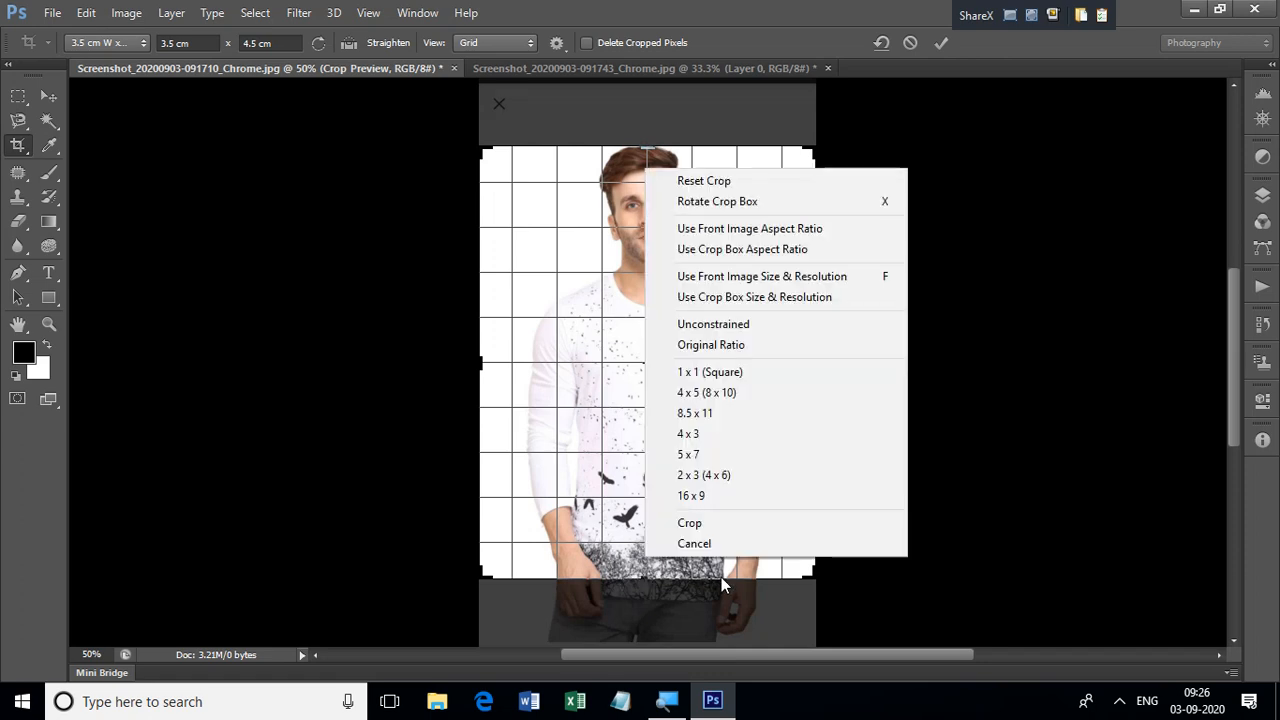
pyautogui.click(811, 576)
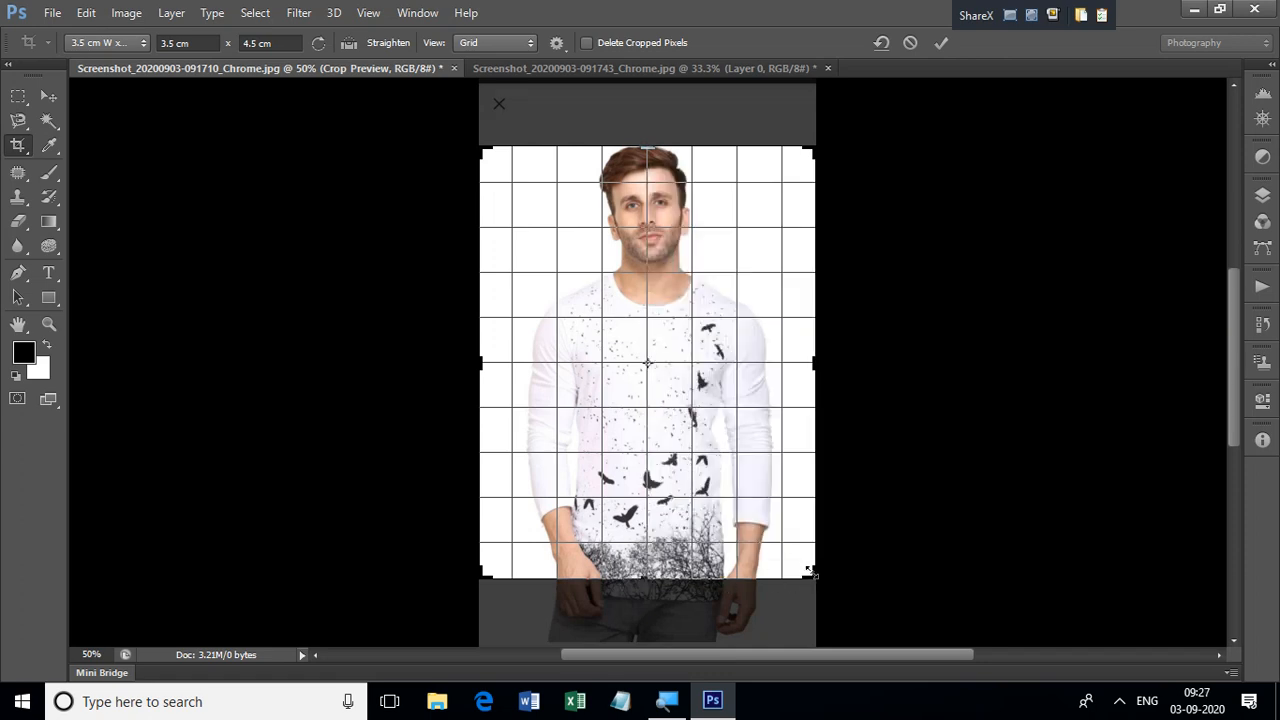
pyautogui.moveTo(809, 572); pyautogui.dragTo(718, 488)
pyautogui.moveTo(675, 428)
pyautogui.mouseDown()
pyautogui.moveTo(714, 430)
pyautogui.moveTo(670, 433)
pyautogui.mouseUp()
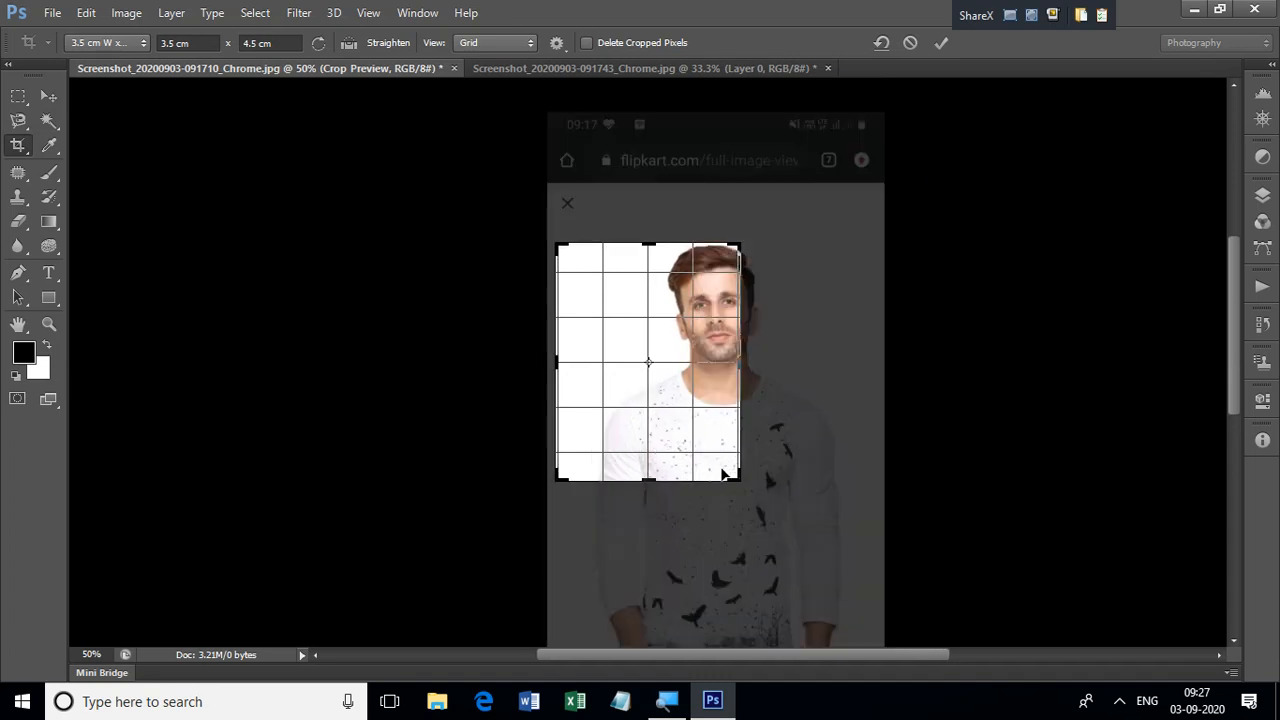
pyautogui.moveTo(722, 474); pyautogui.dragTo(659, 476)
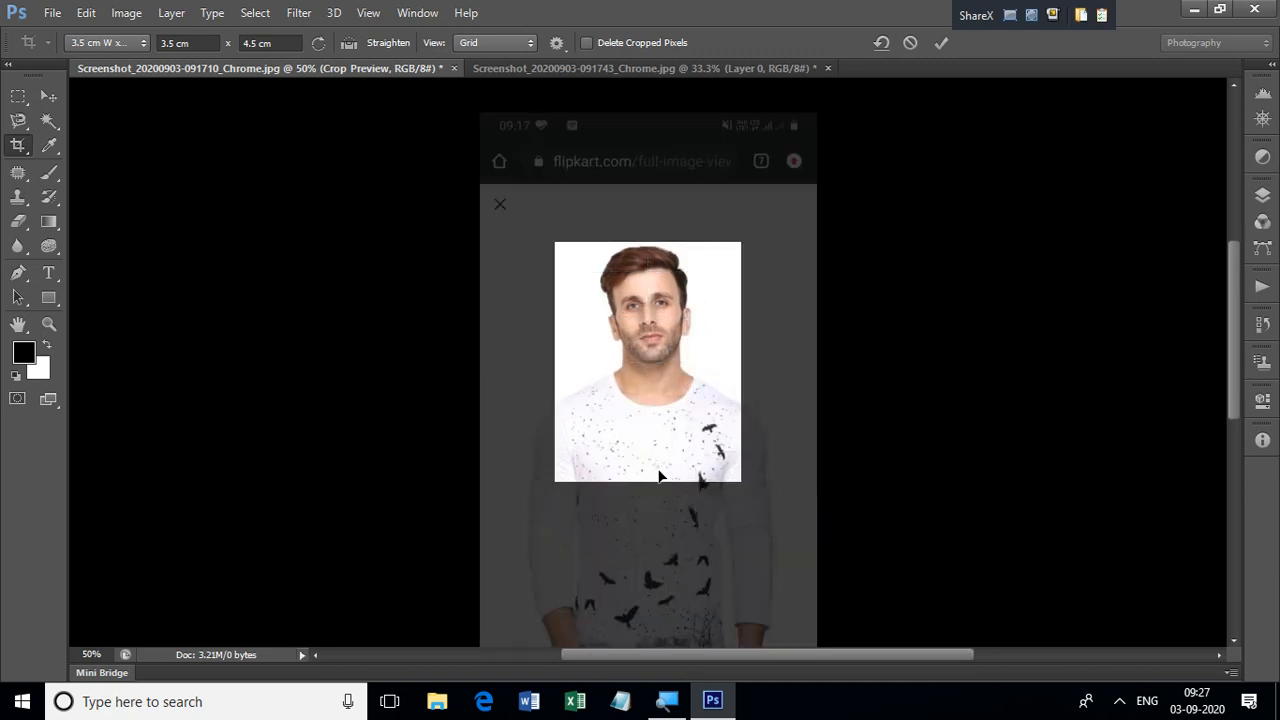
pyautogui.press('Return')
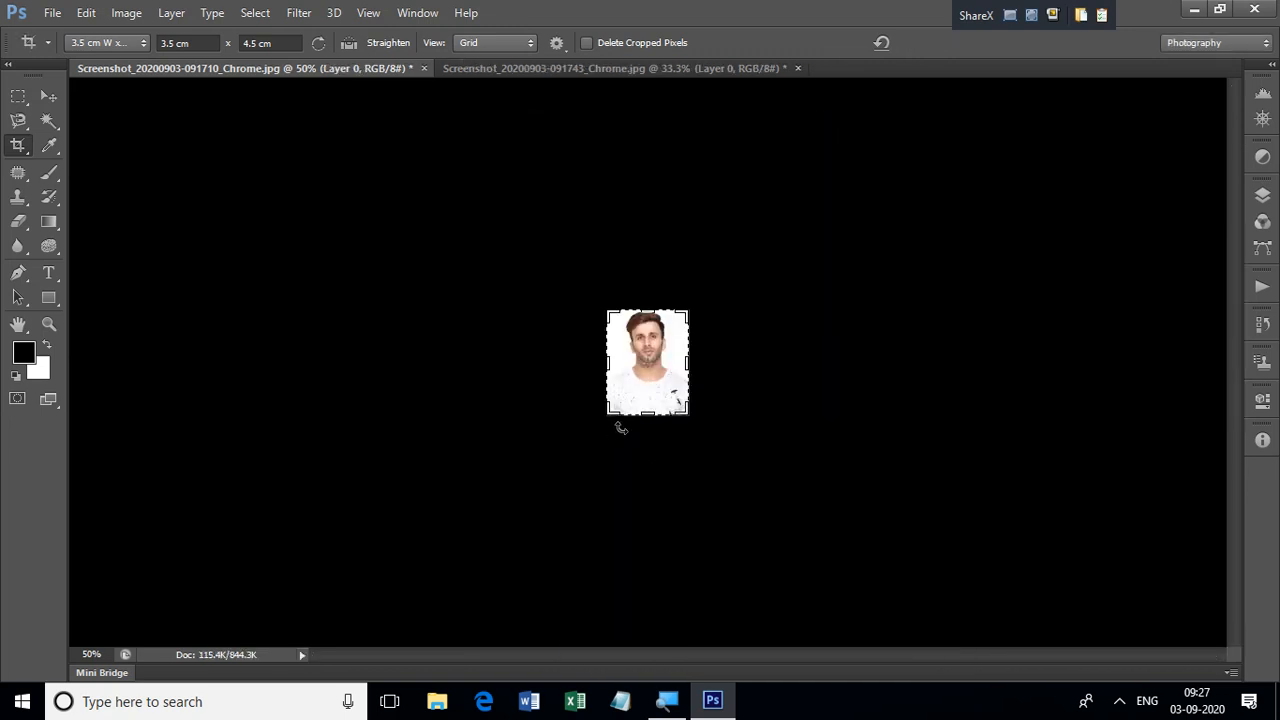
pyautogui.click(621, 428)
pyautogui.click(621, 428)
pyautogui.click(621, 428)
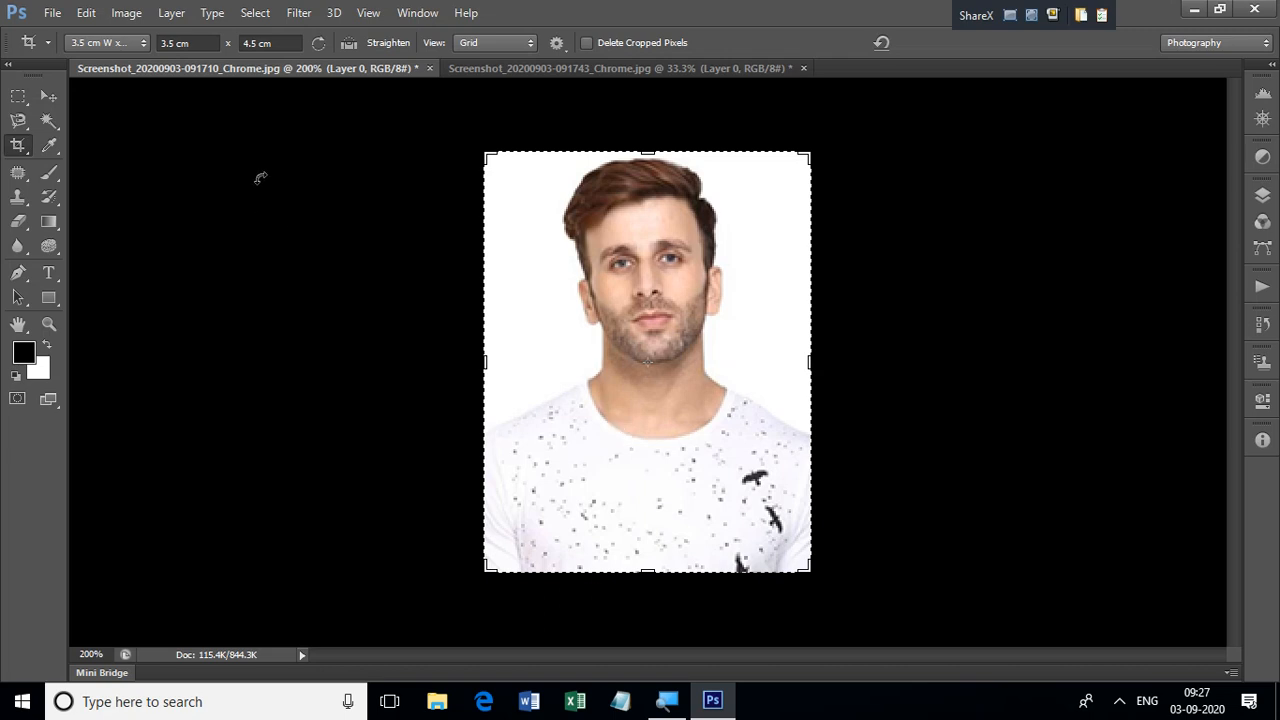
pyautogui.click(48, 96)
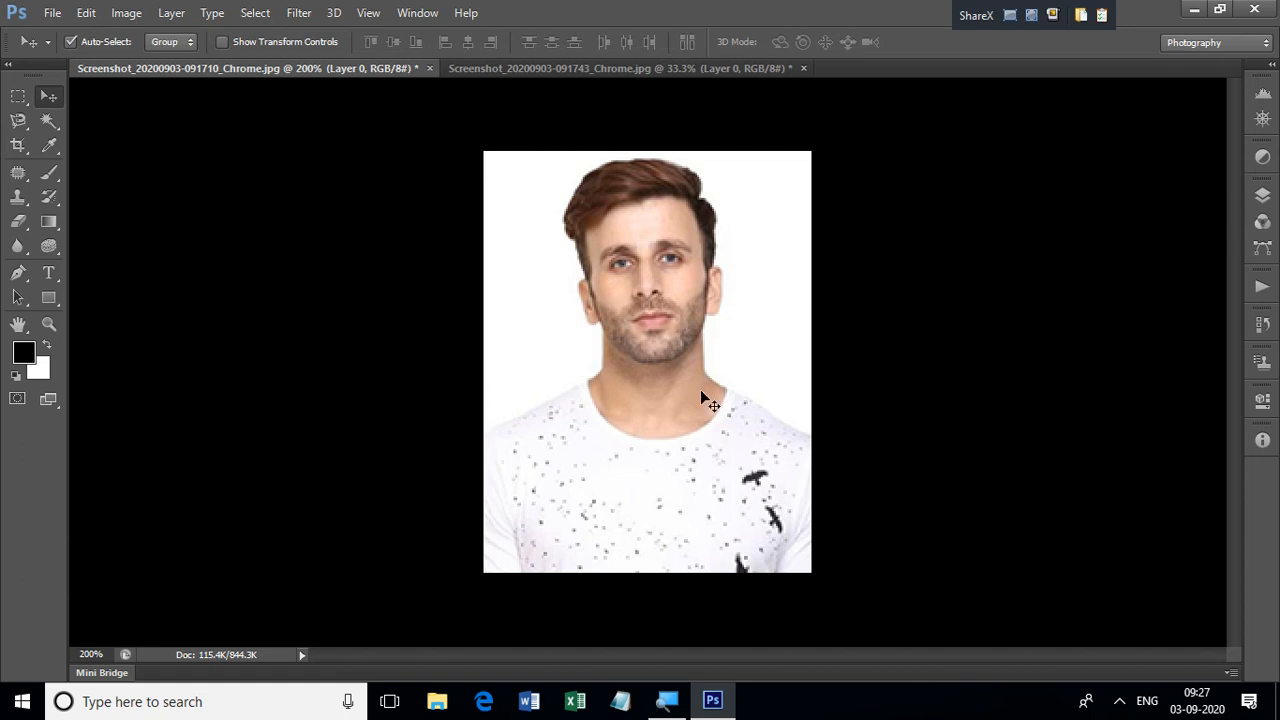
# Create a new document from the 8 in × 12 in preset with the resolution changed to 100 pixels/inch
pyautogui.hotkey('ctrl', '-')
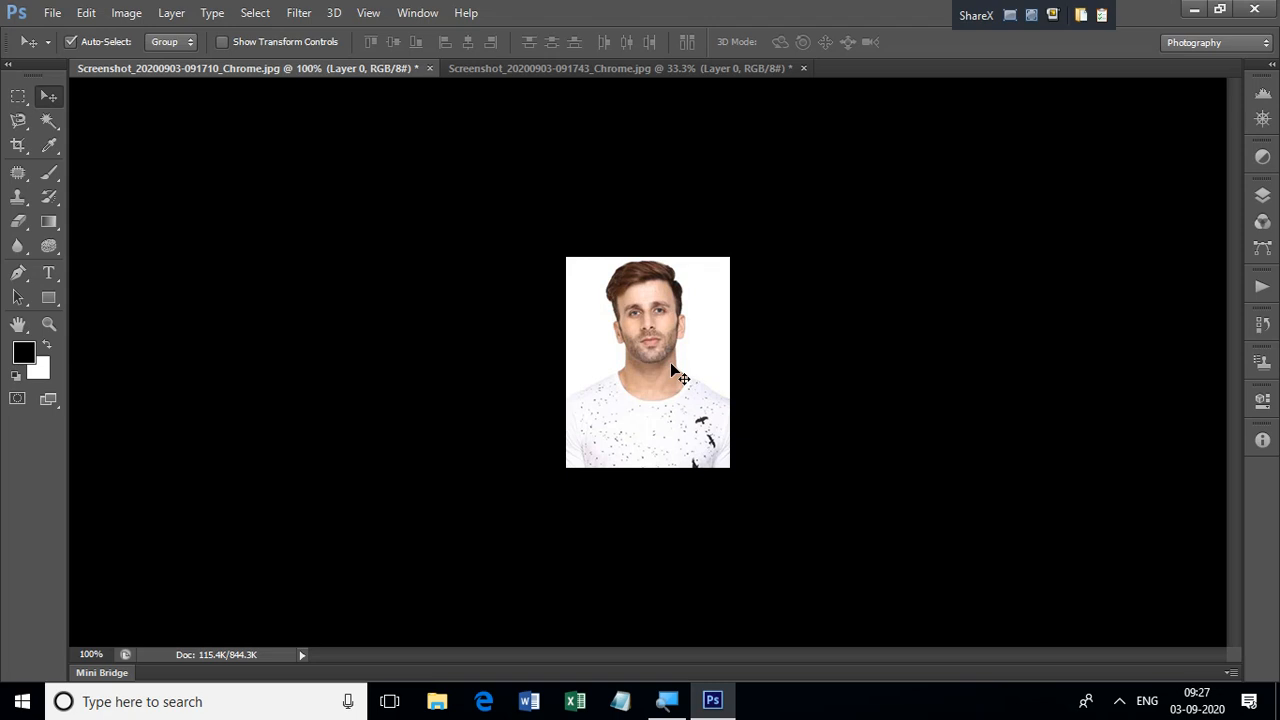
pyautogui.click(50, 15)
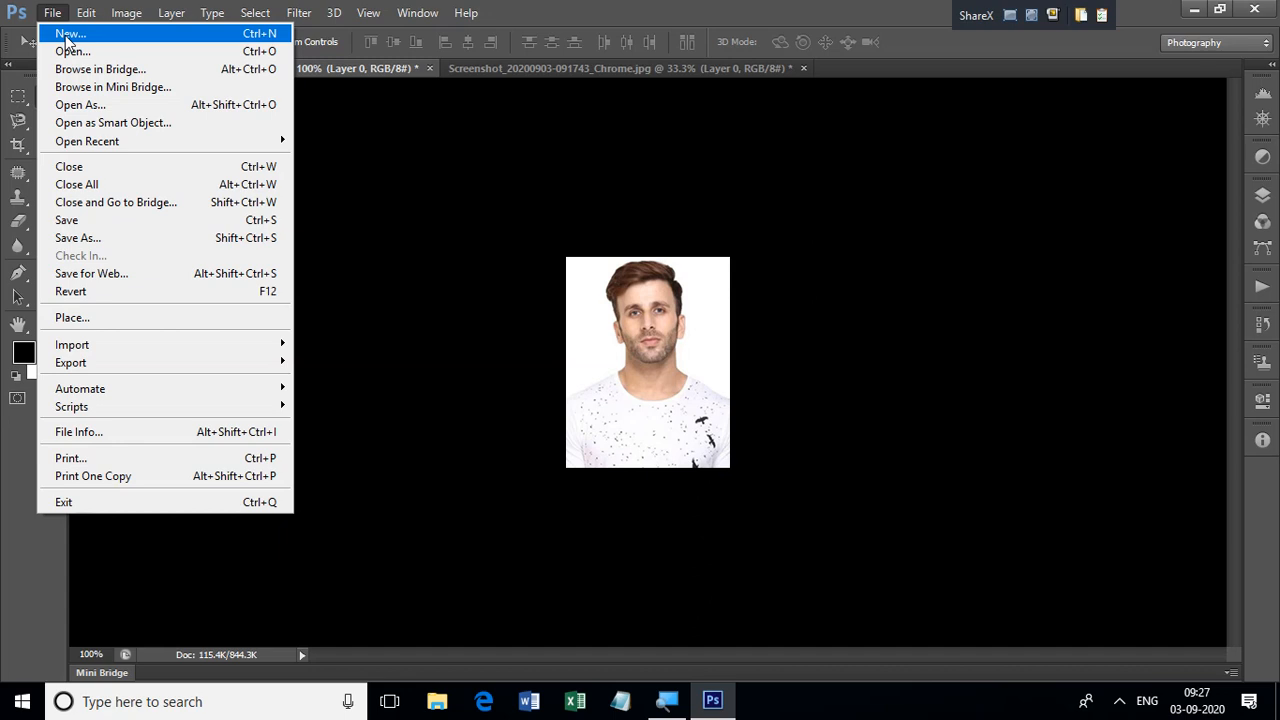
pyautogui.click(67, 37)
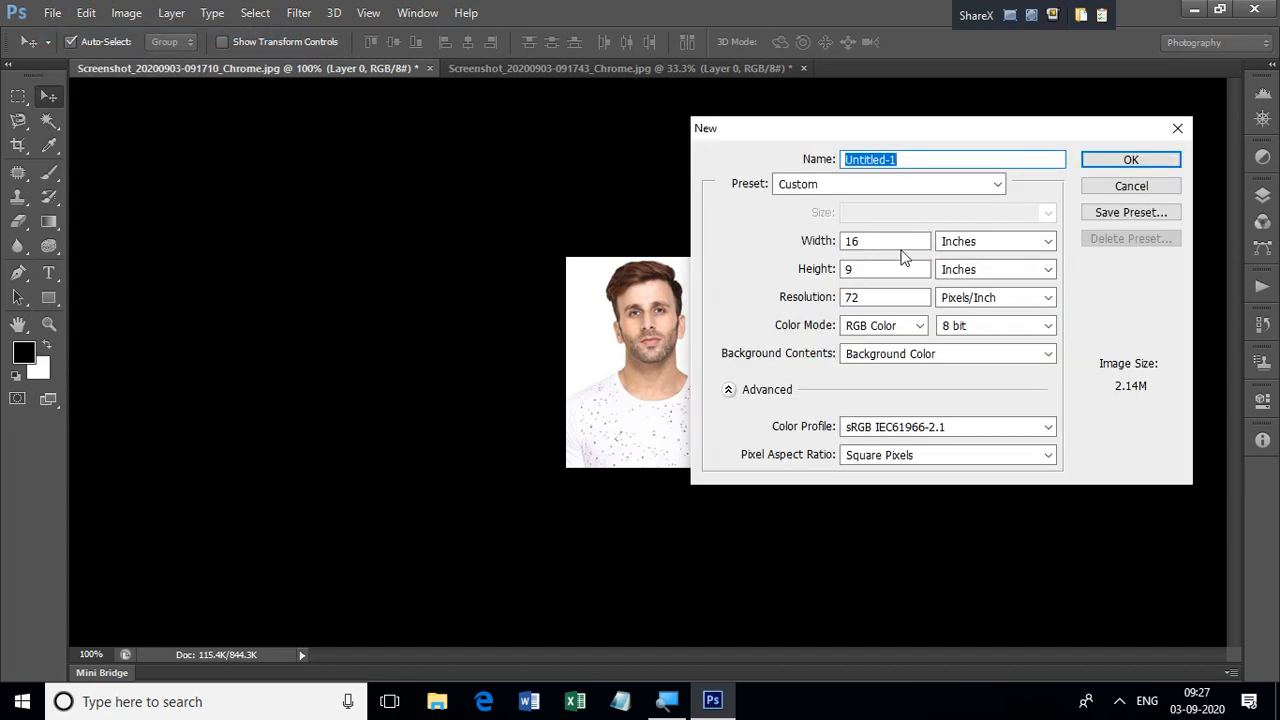
pyautogui.click(977, 199)
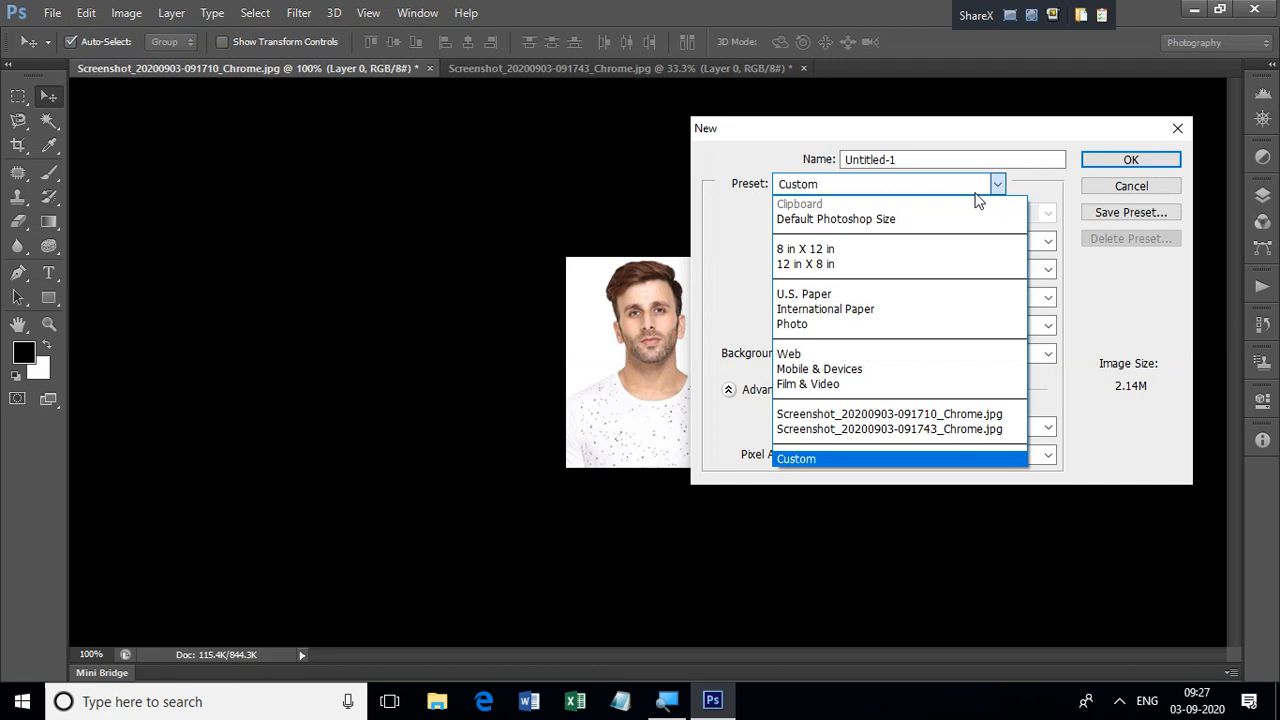
pyautogui.click(962, 252)
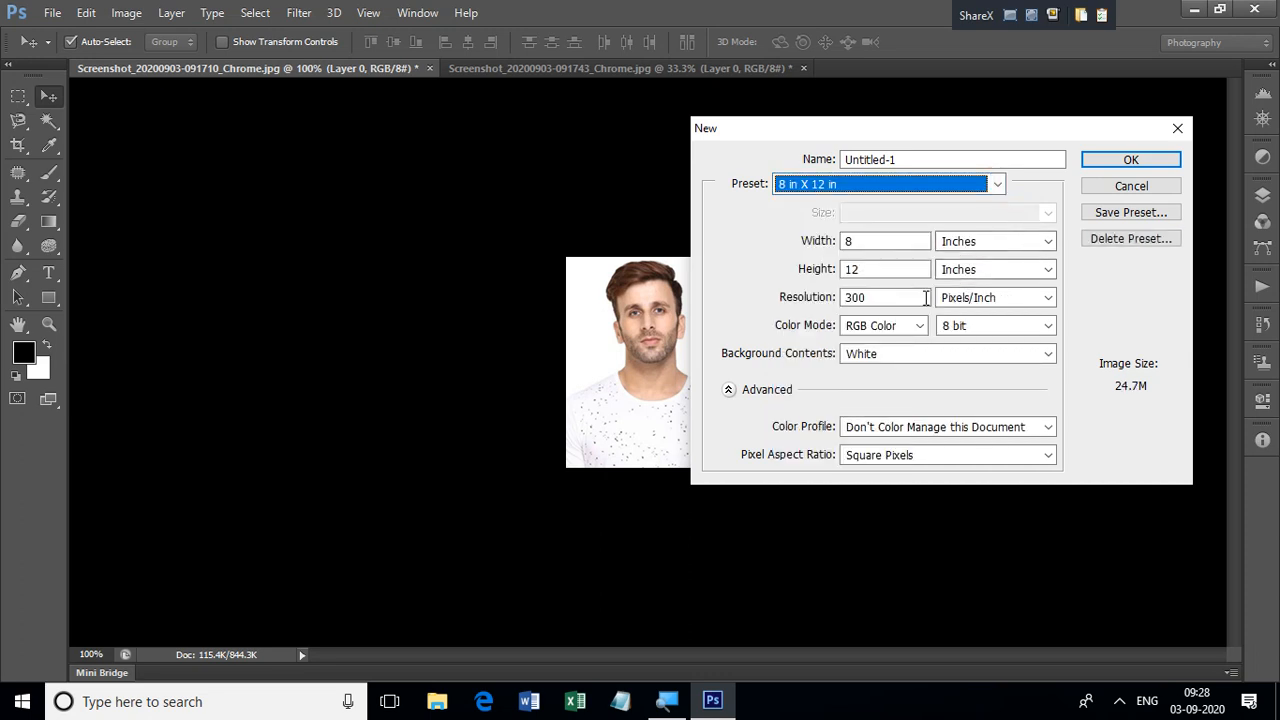
pyautogui.click(875, 296)
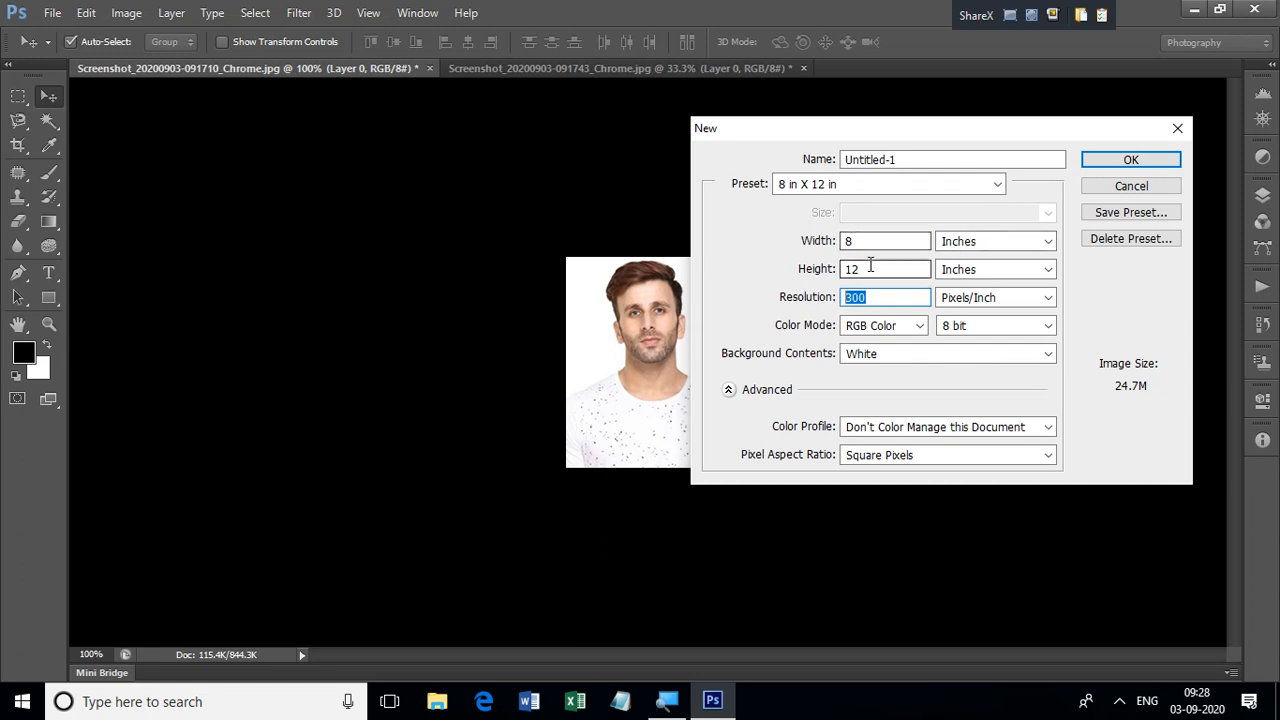
pyautogui.write('100')
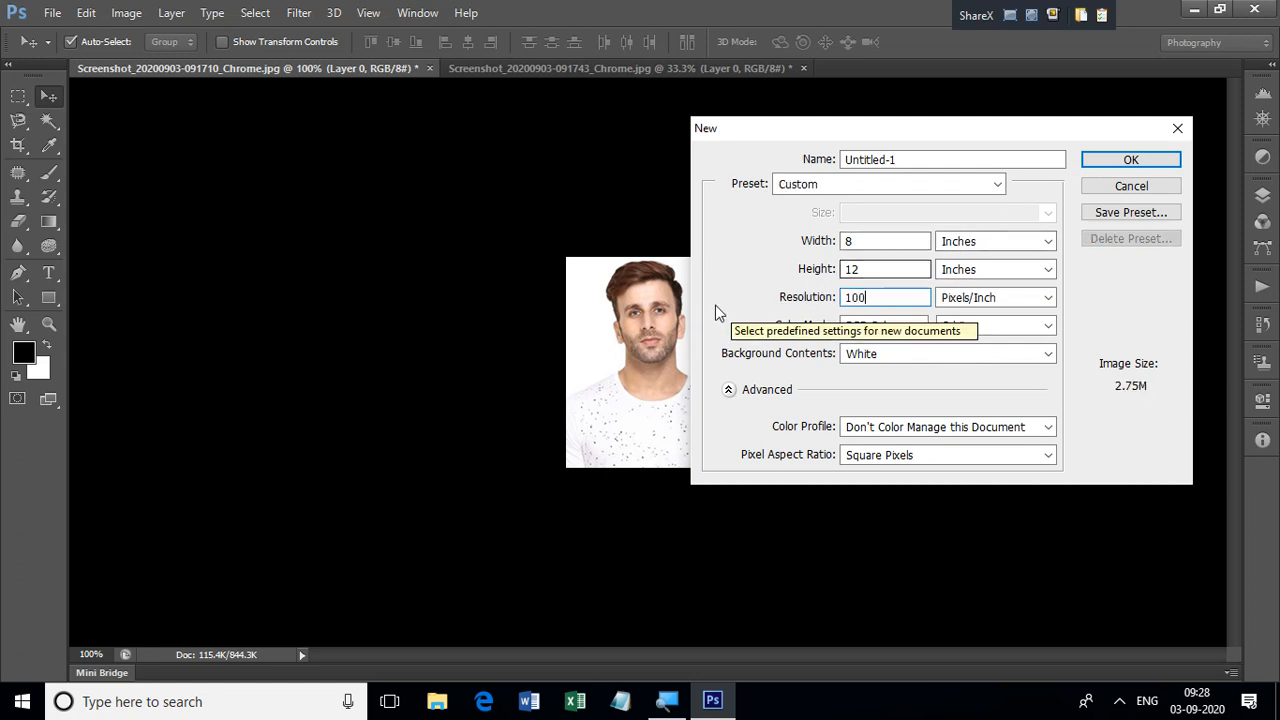
pyautogui.click(1120, 153)
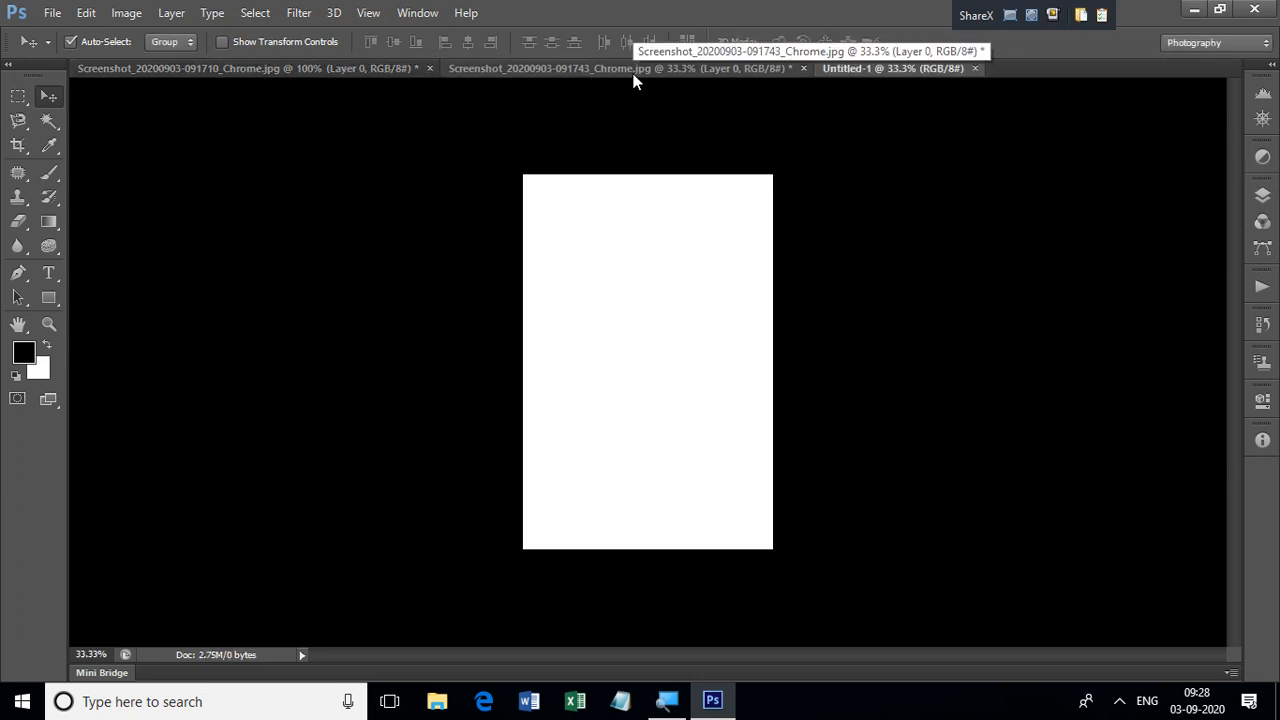
# Copy the cropped portrait into the new blank document and place it in the page's upper-left corner
pyautogui.click(349, 74)
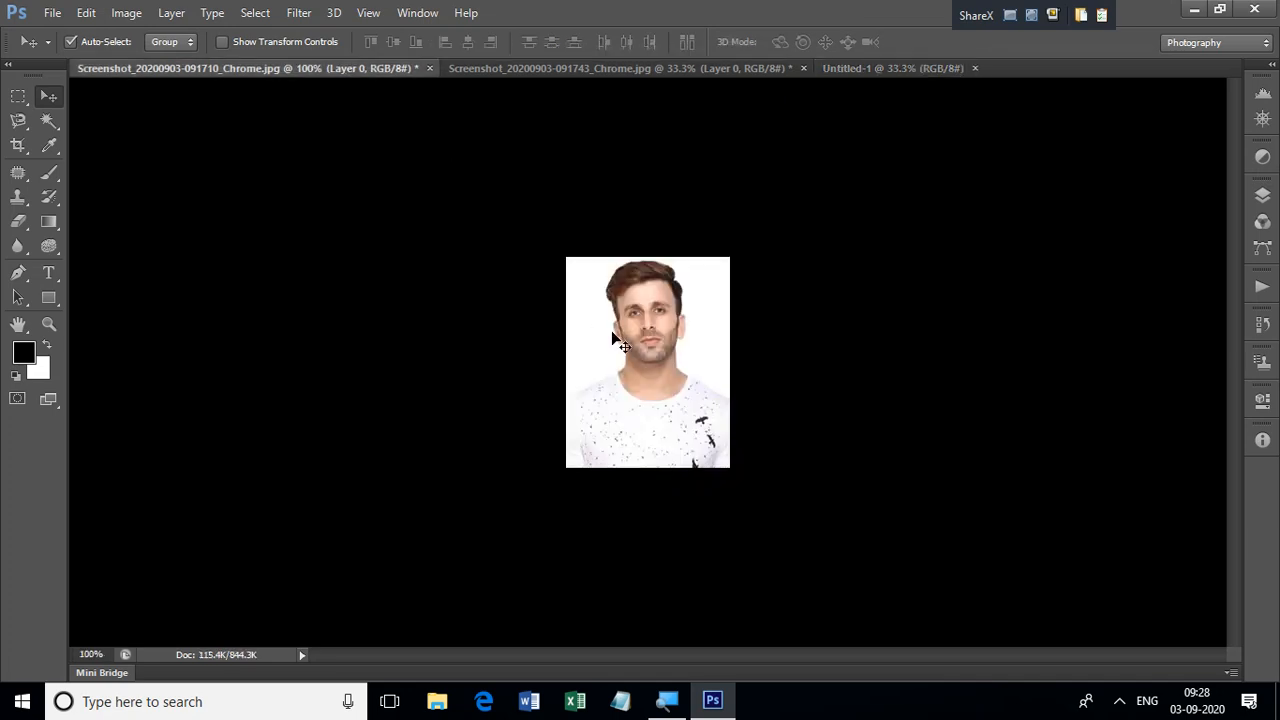
pyautogui.hotkey('ctrl', 'a')
pyautogui.click(882, 66)
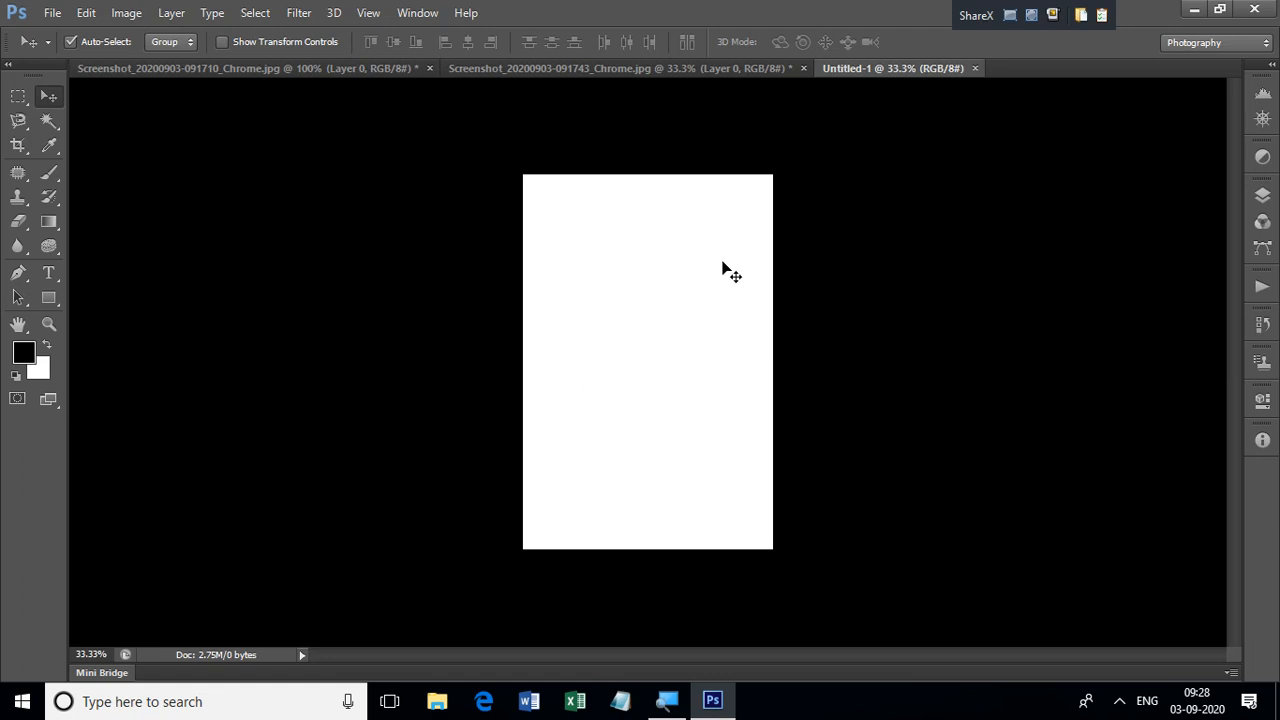
pyautogui.hotkey('ctrl', 'v')
pyautogui.moveTo(680, 408); pyautogui.dragTo(574, 248)
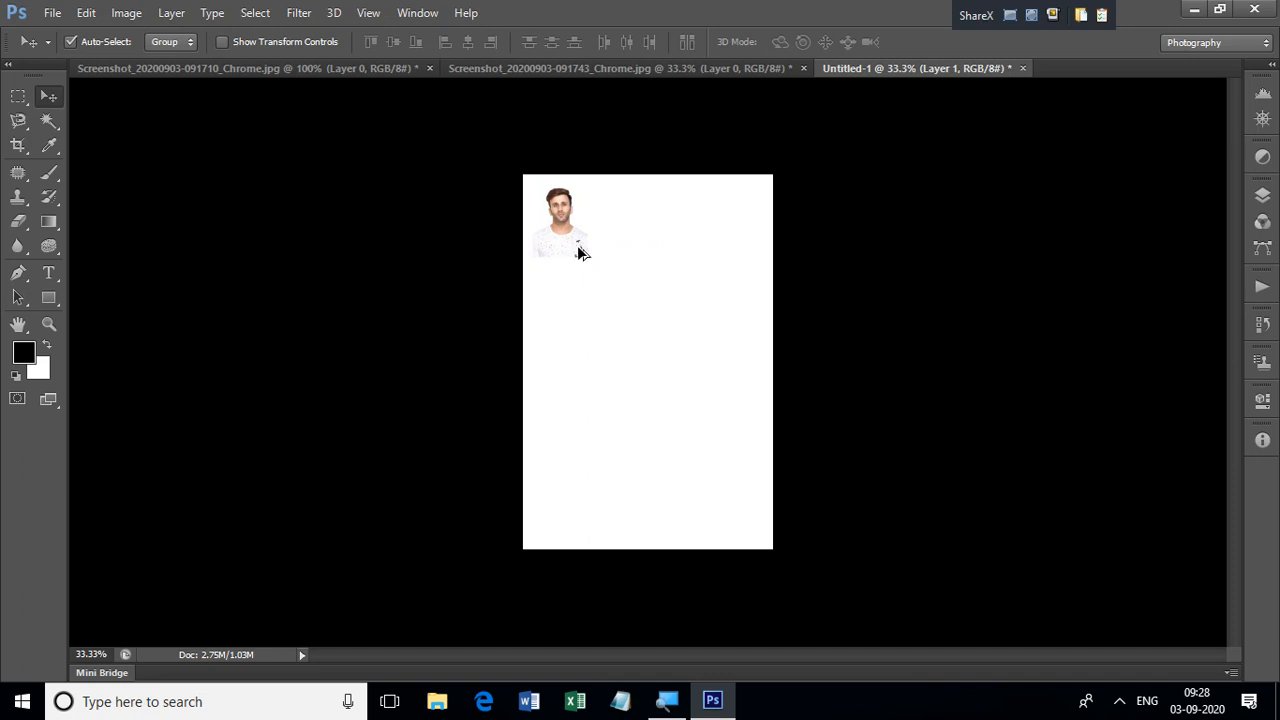
# Duplicate the portrait three times to the right to form a row of four across the page
pyautogui.moveTo(580, 252); pyautogui.dragTo(645, 250)
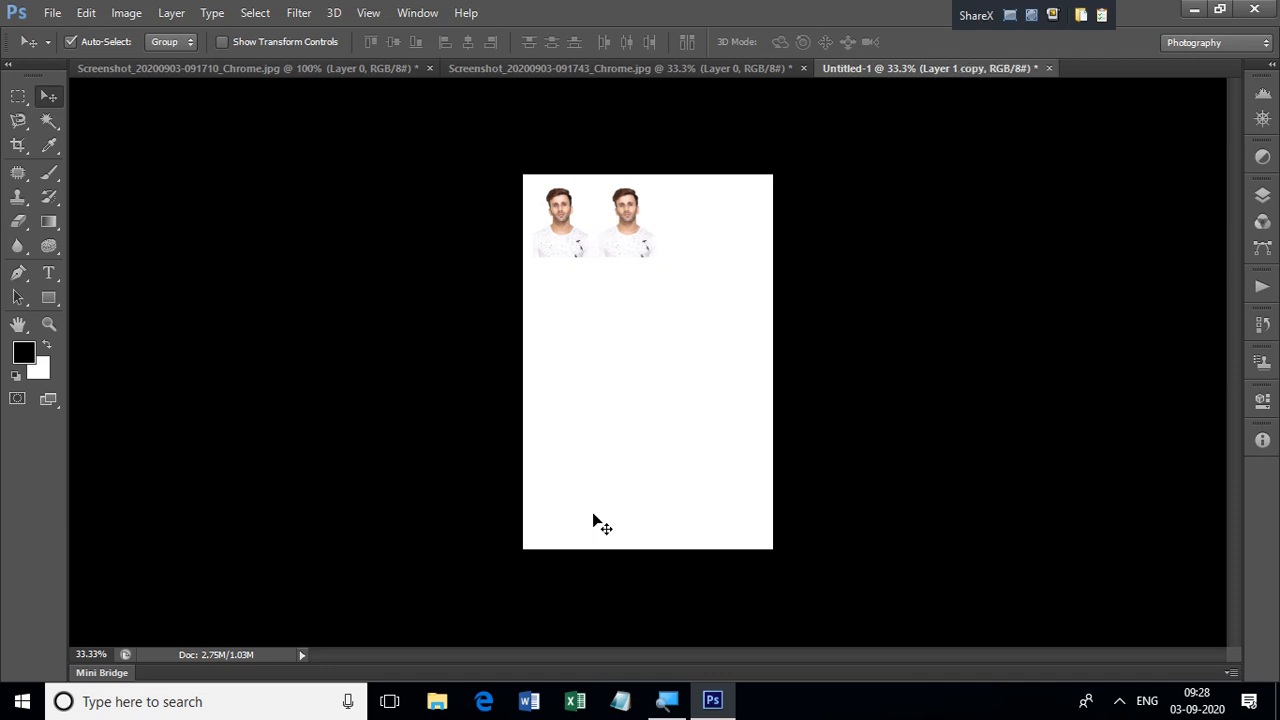
pyautogui.keyDown('ctrl'); pyautogui.click(628, 421); pyautogui.keyUp('ctrl')
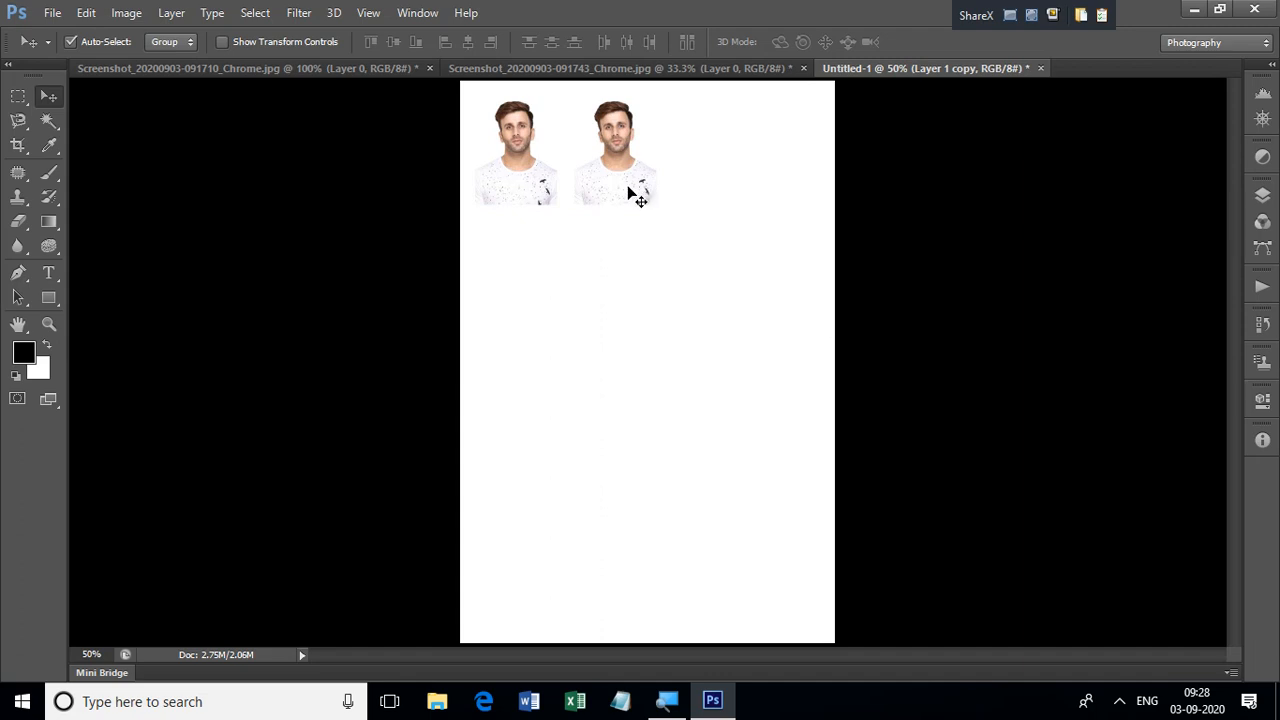
pyautogui.moveTo(628, 188); pyautogui.dragTo(798, 181)
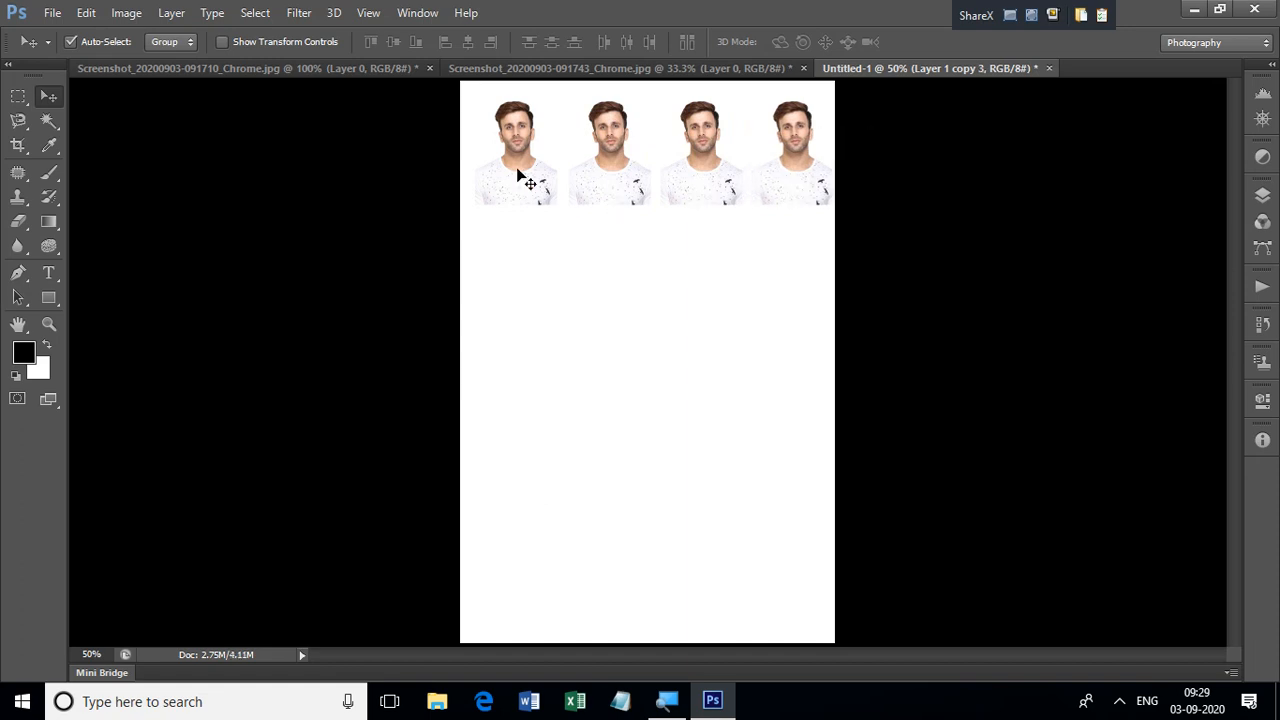
# Shift each of the four portraits slightly left so the row is evenly spaced and fits within the page
pyautogui.moveTo(518, 176); pyautogui.dragTo(514, 176)
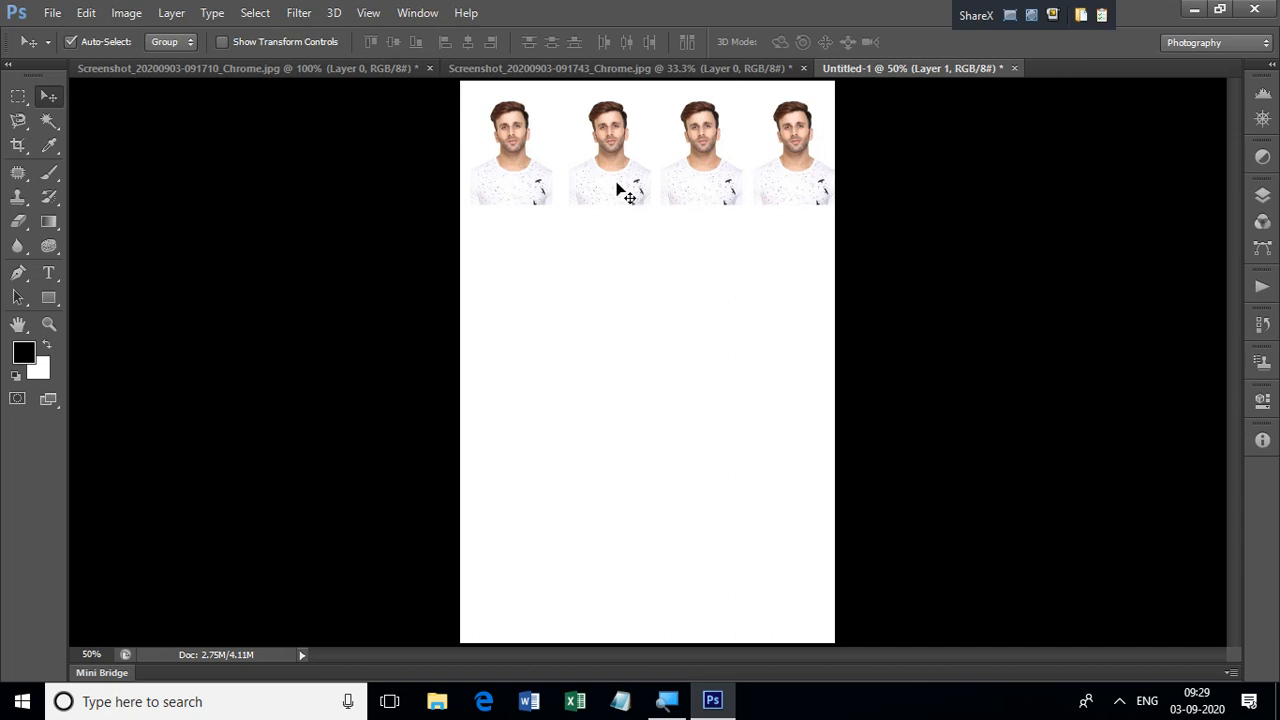
pyautogui.moveTo(620, 190); pyautogui.dragTo(615, 190)
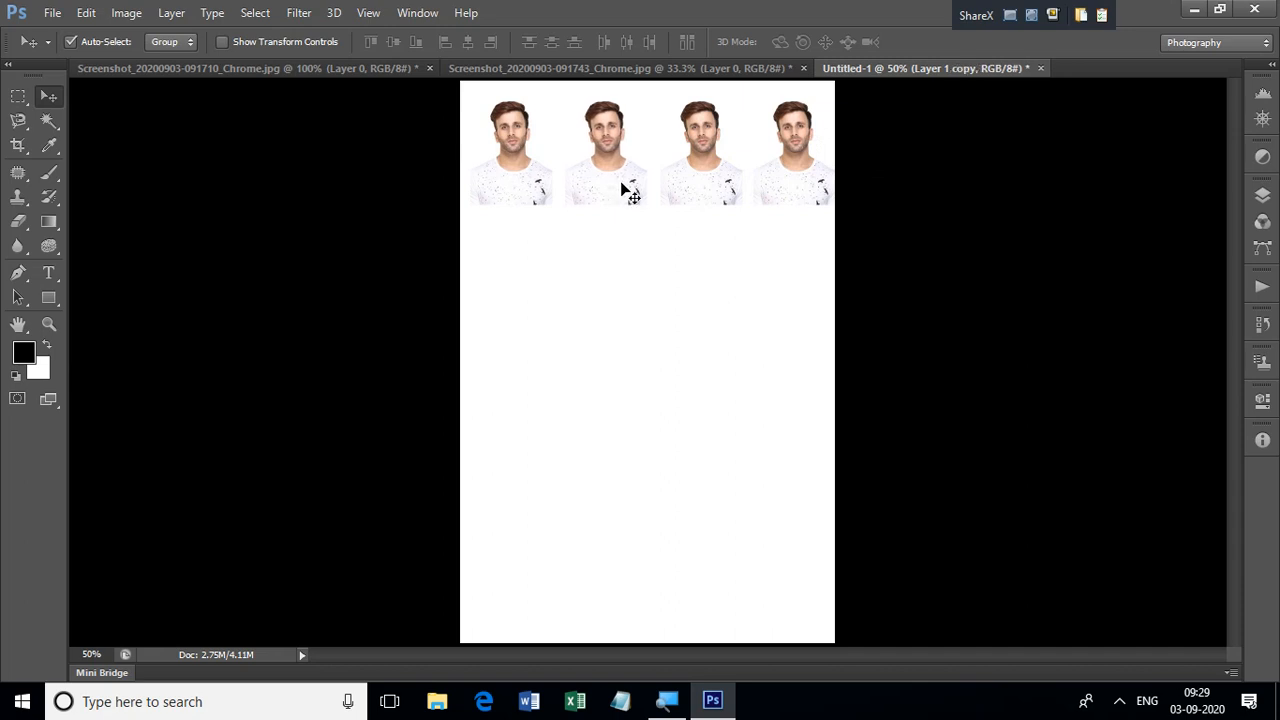
pyautogui.click(700, 191)
pyautogui.moveTo(700, 191); pyautogui.dragTo(694, 190)
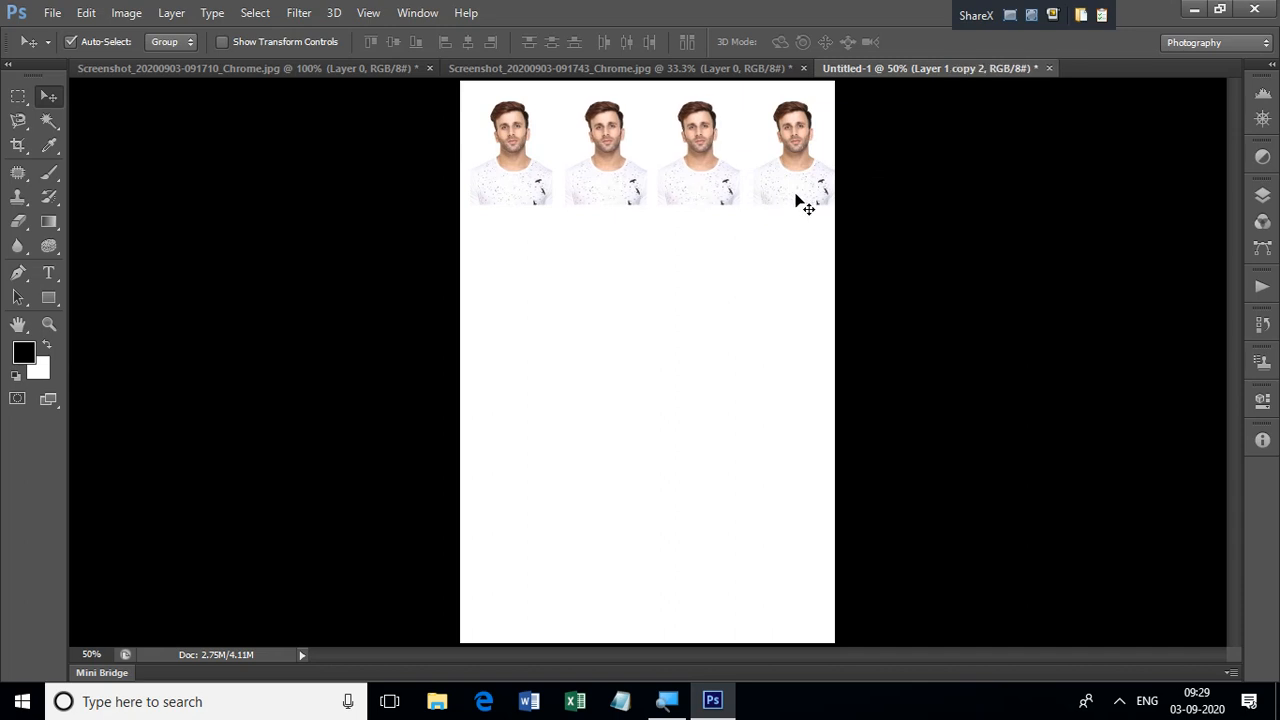
pyautogui.click(790, 197)
pyautogui.moveTo(790, 197); pyautogui.dragTo(786, 196)
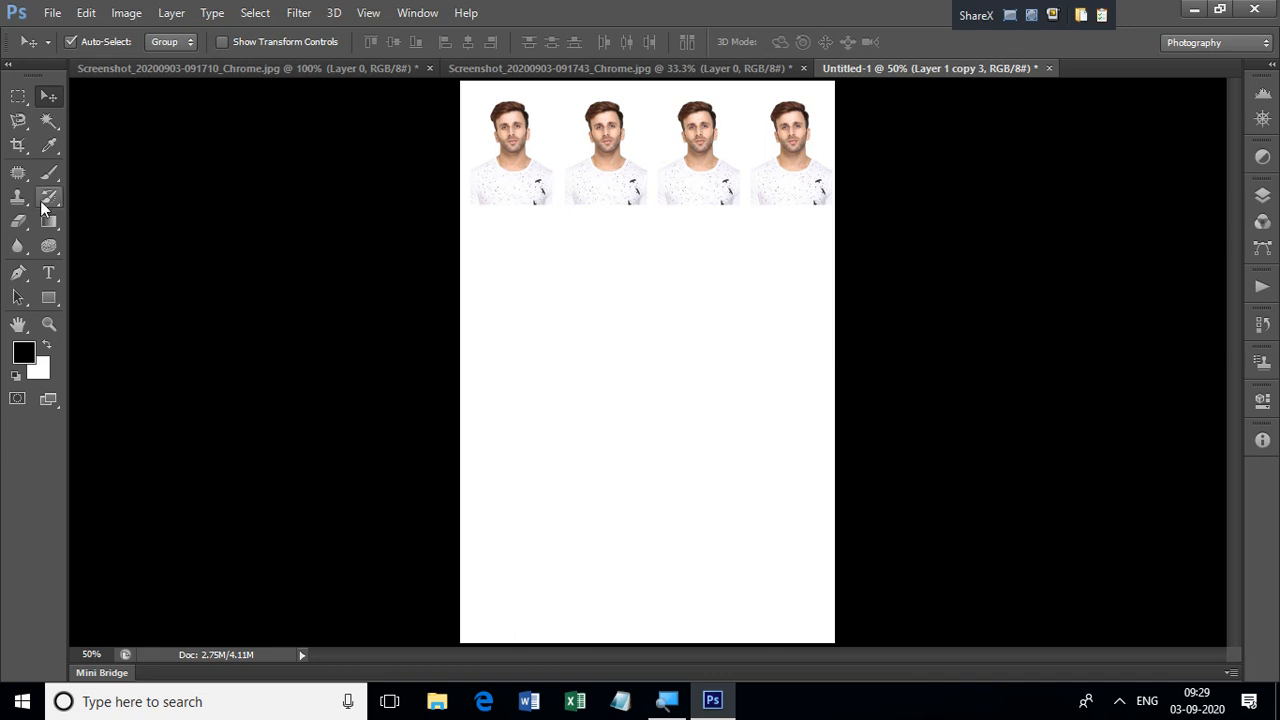
# Merge all layers and duplicate the selected row of portraits three times down the page to form four rows of four
pyautogui.click(18, 96)
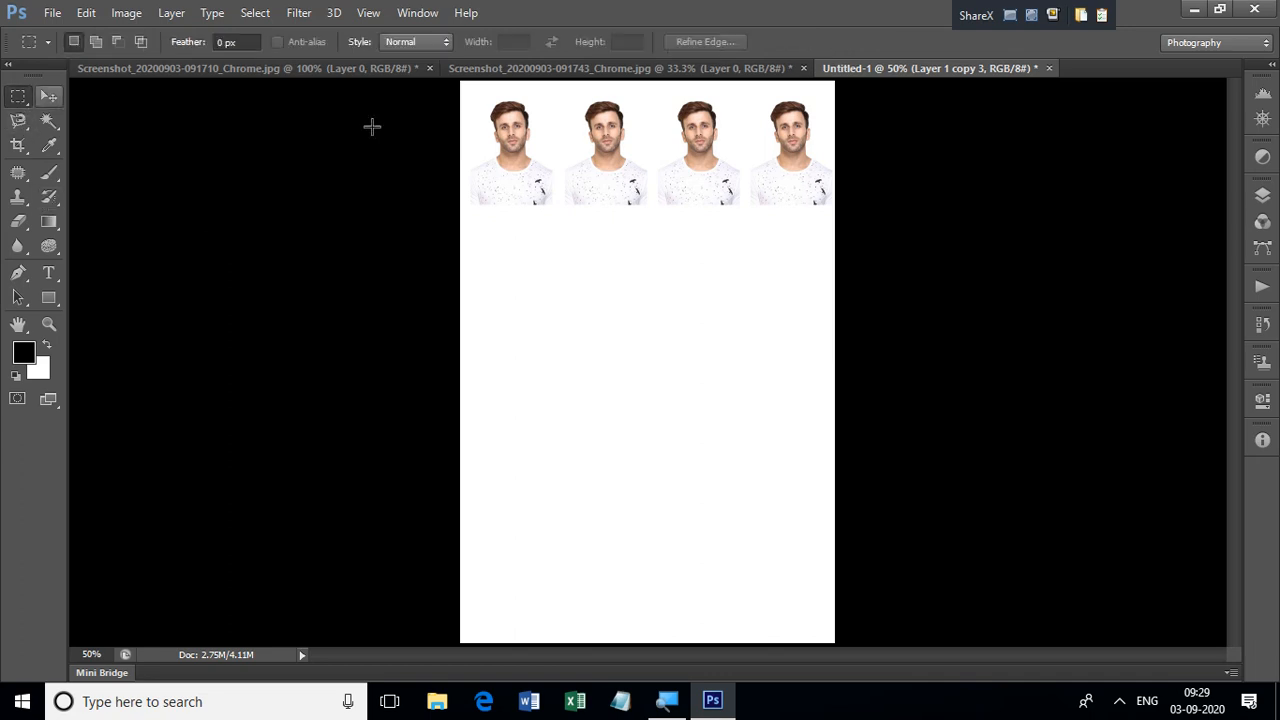
pyautogui.moveTo(469, 95); pyautogui.dragTo(837, 215)
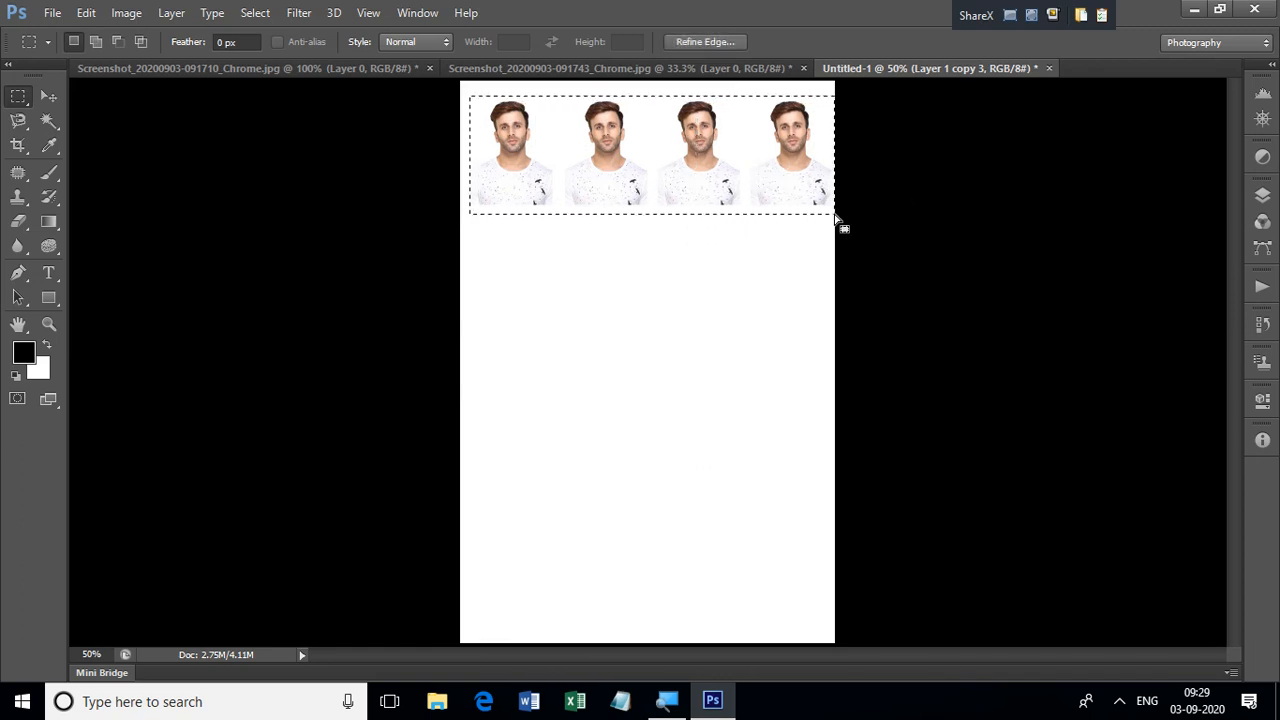
pyautogui.hotkey('ctrl', 'shift', 'e')
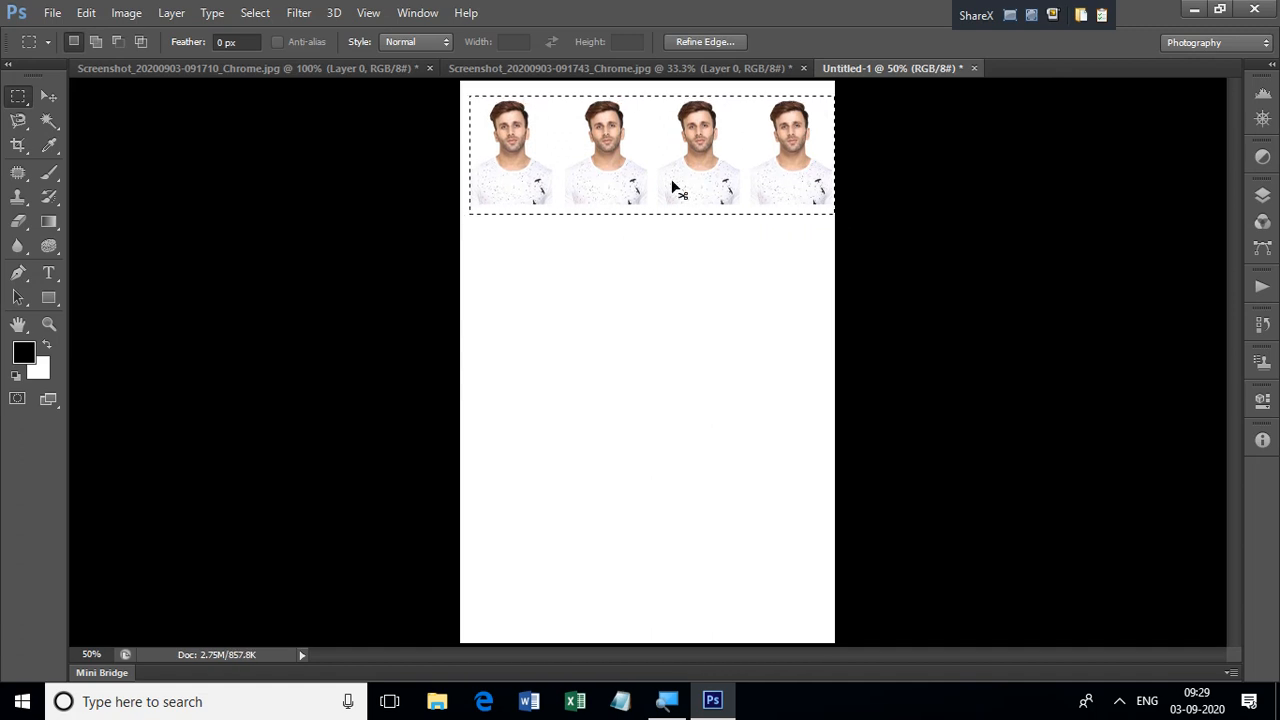
pyautogui.moveTo(672, 187); pyautogui.dragTo(677, 568)
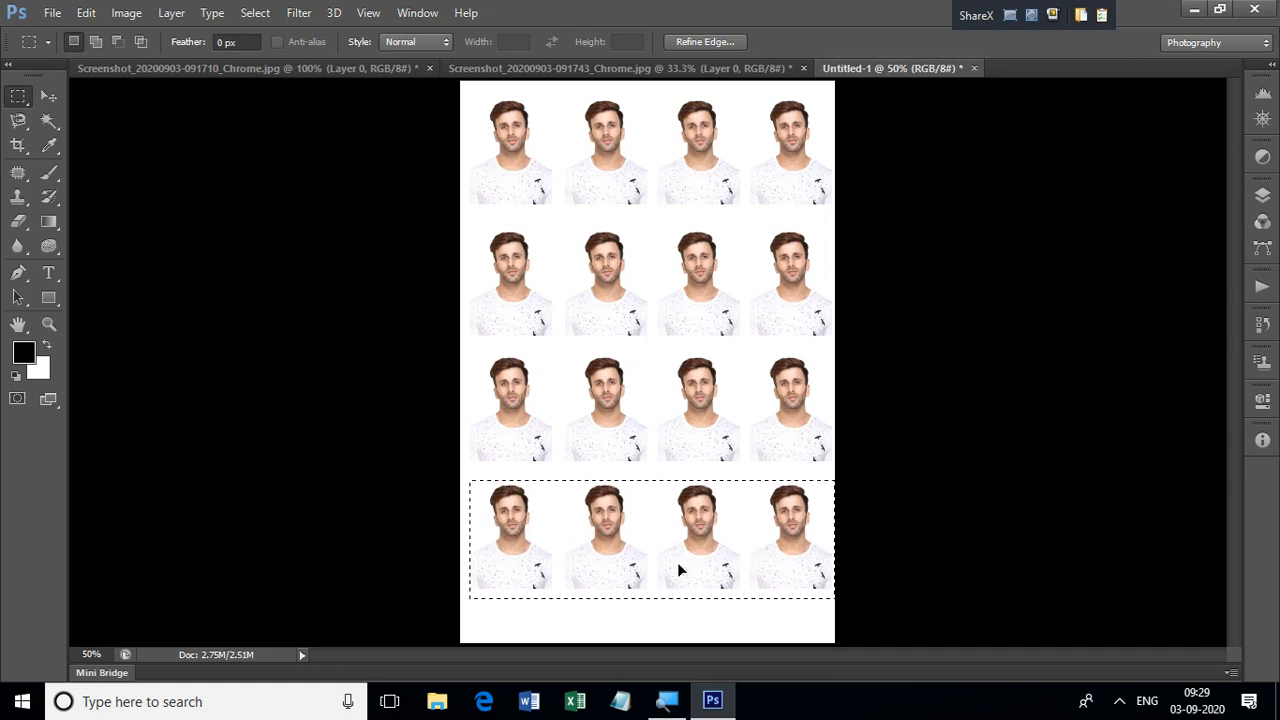
pyautogui.hotkey('ctrl', 'd')
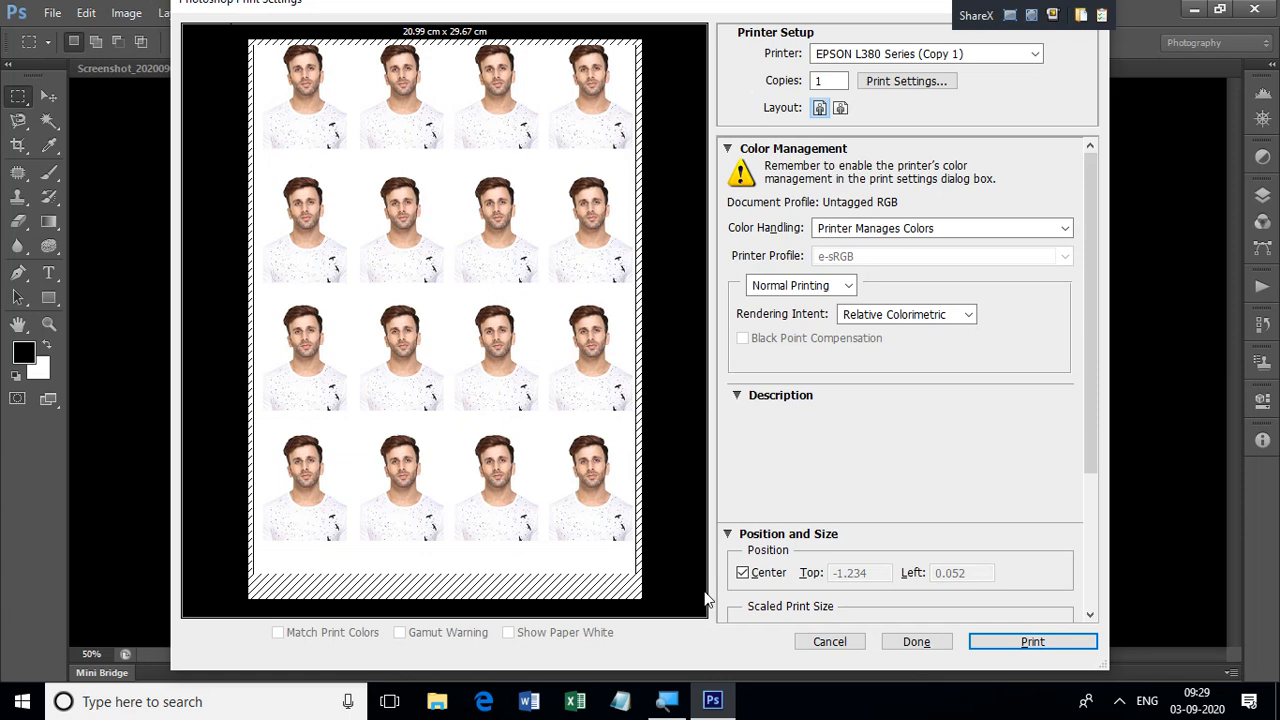
# Open the print settings and shift the photo sheet down on the paper to about -0.423 top and -0.07 left
pyautogui.moveTo(486, 242); pyautogui.dragTo(481, 259)
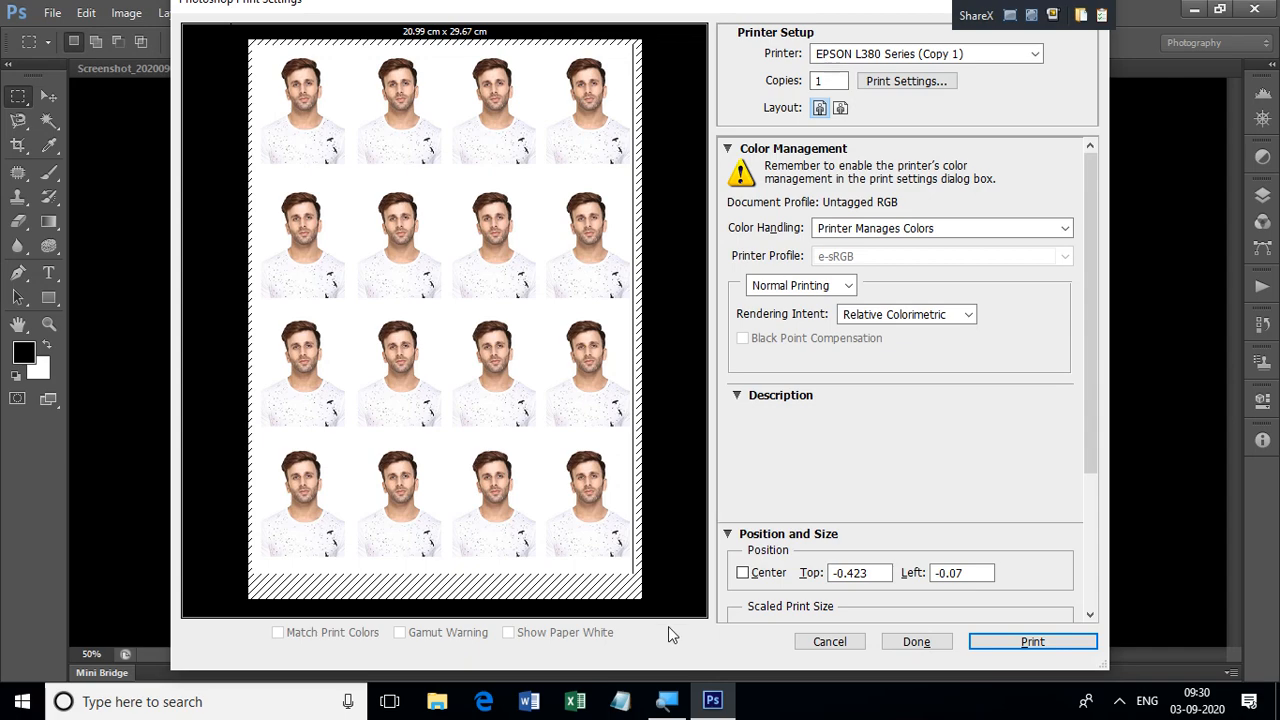
# Enlarge the screen to 200% with Magnifier and look through the list of available printers
pyautogui.click(666, 703)
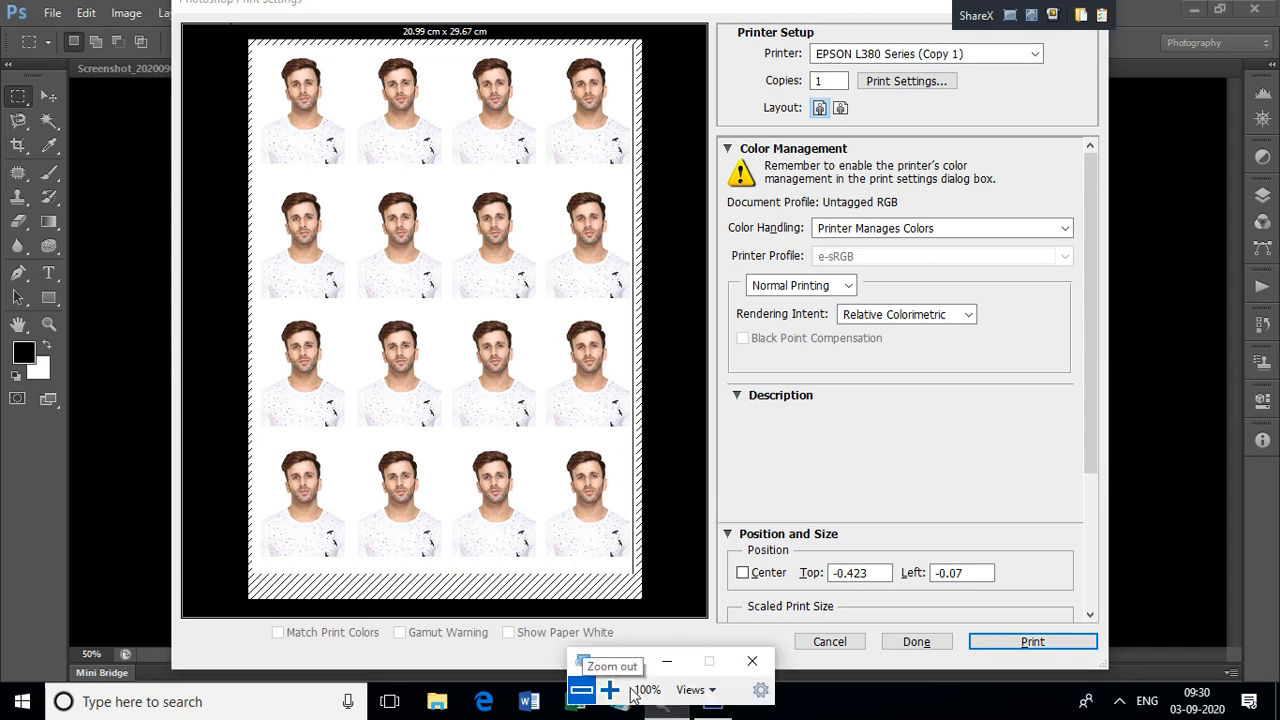
pyautogui.click(608, 689)
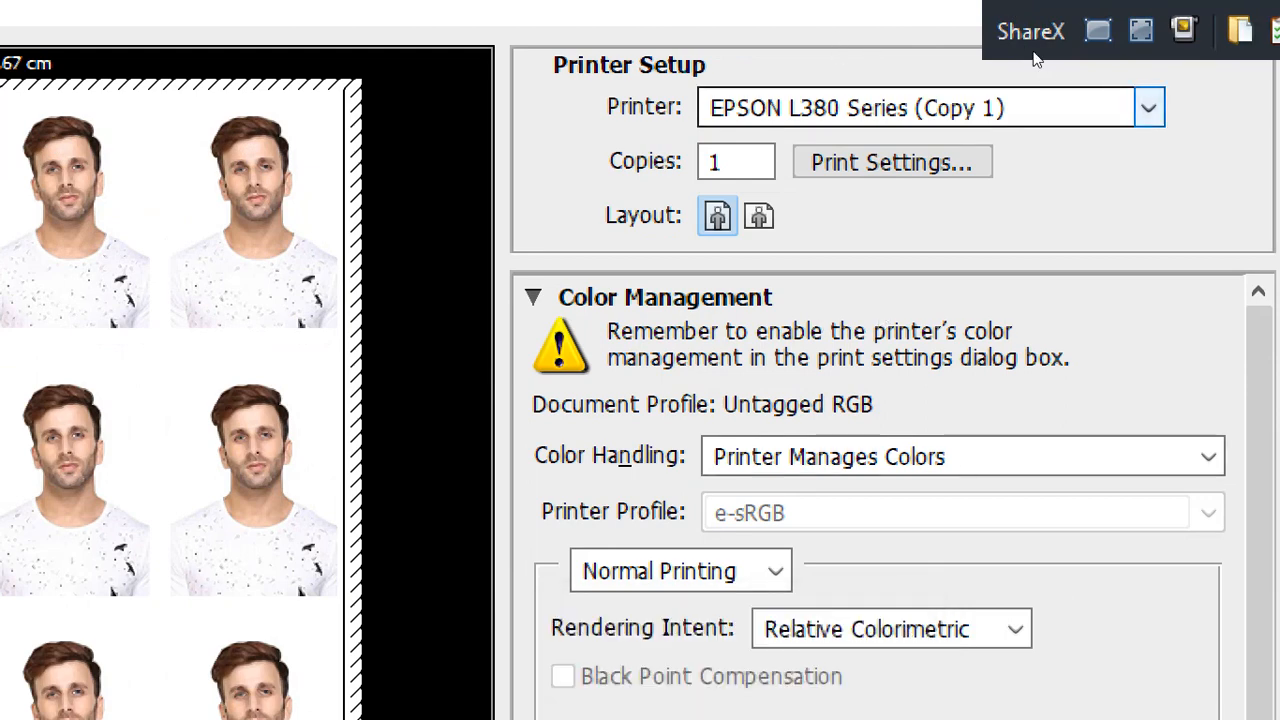
pyautogui.click(1149, 108)
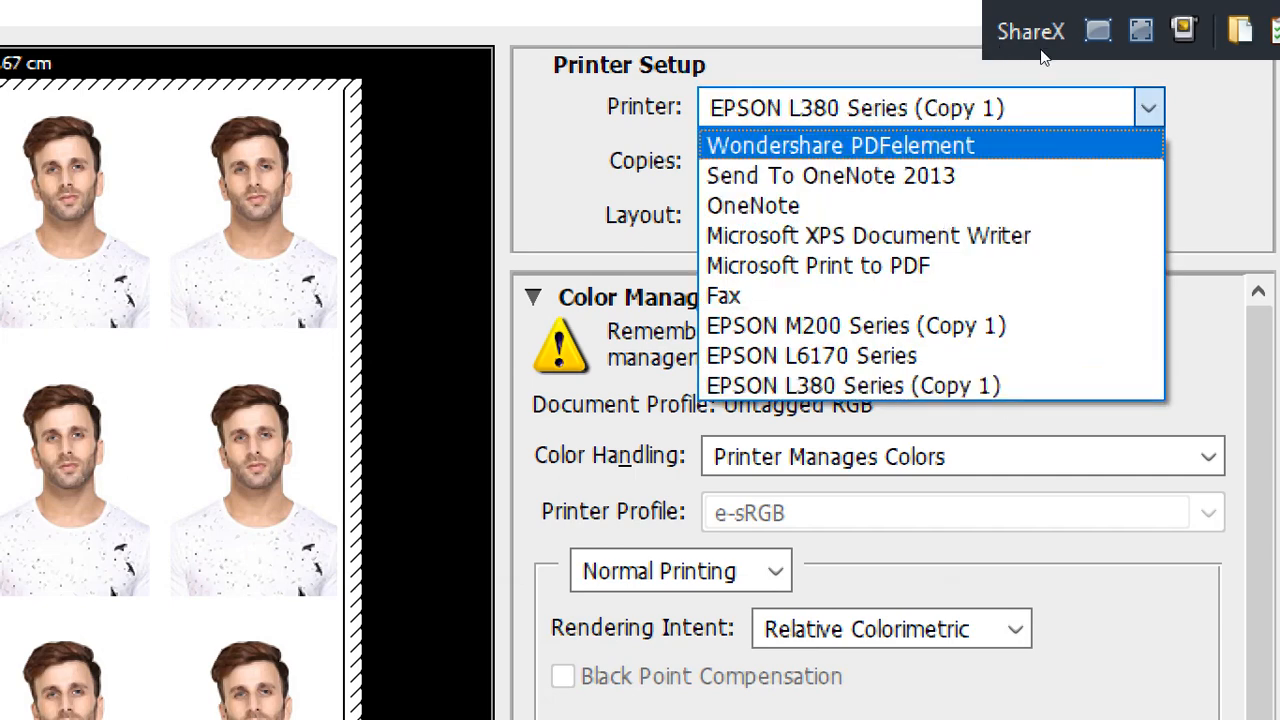
pyautogui.press('Escape')
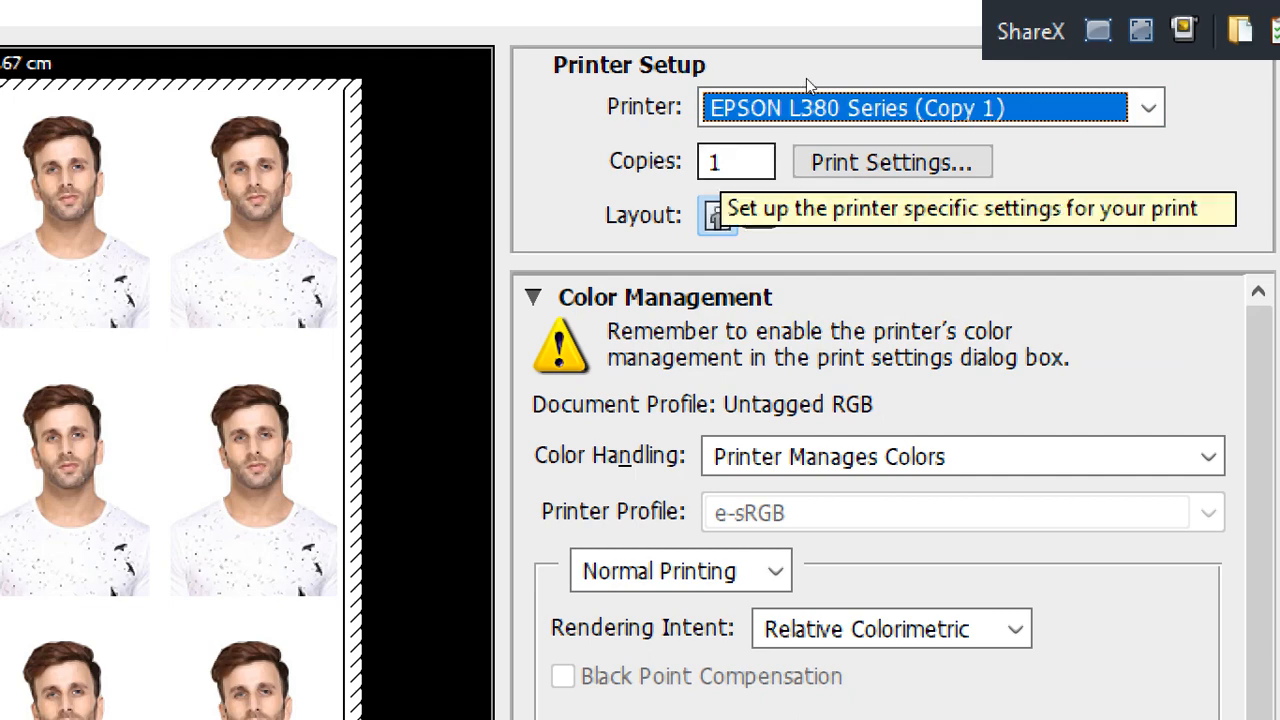
# Check the paper size in the printer's advanced options, then close the printer properties without changes
pyautogui.press('Tab')
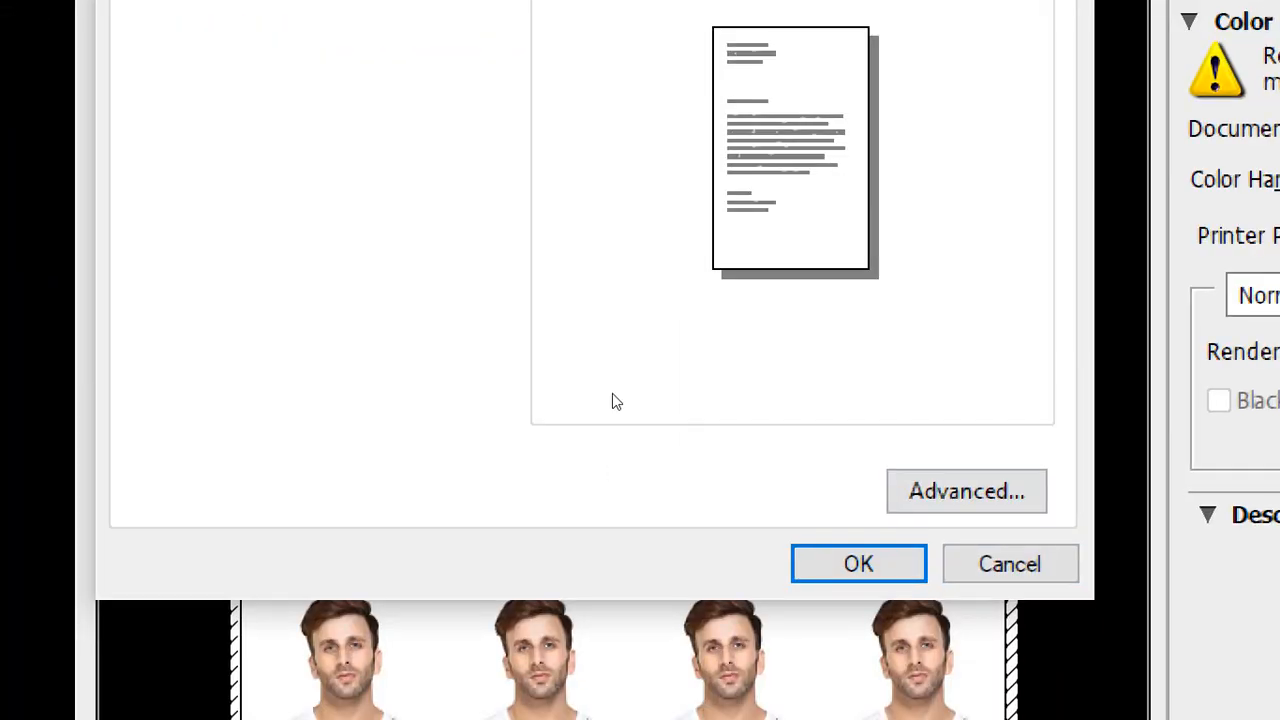
pyautogui.click(966, 491)
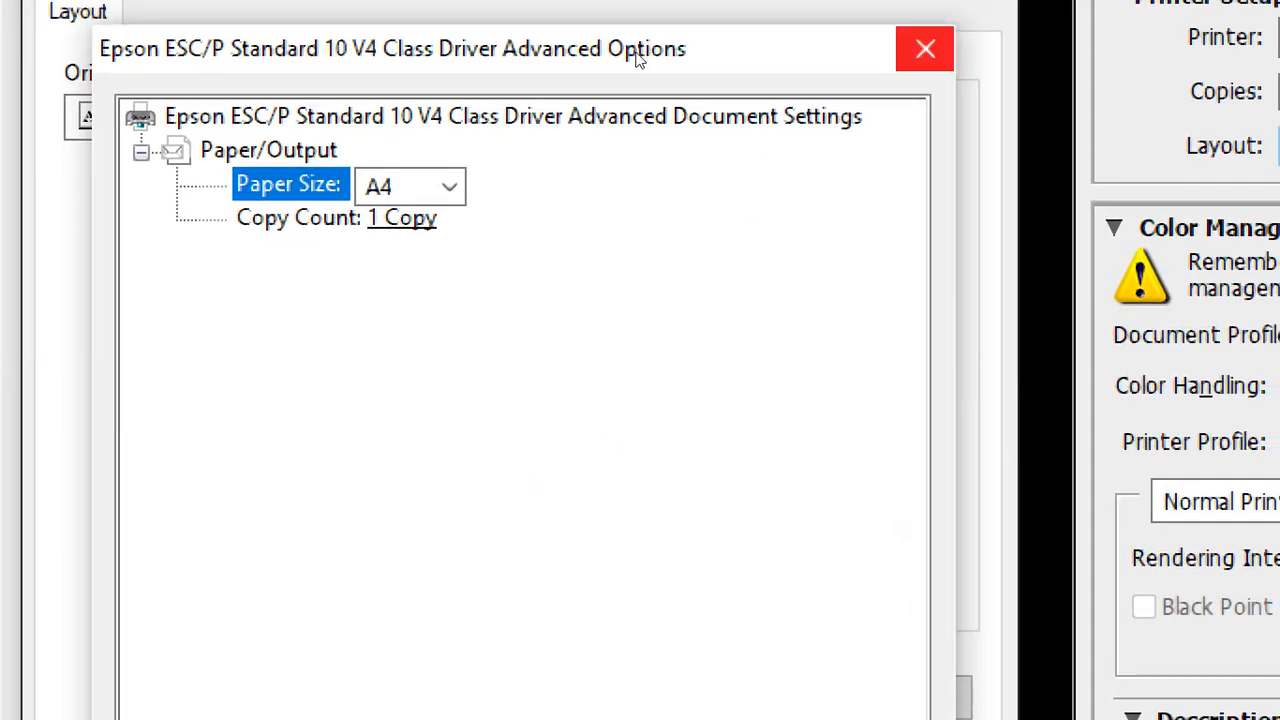
pyautogui.click(1026, 7)
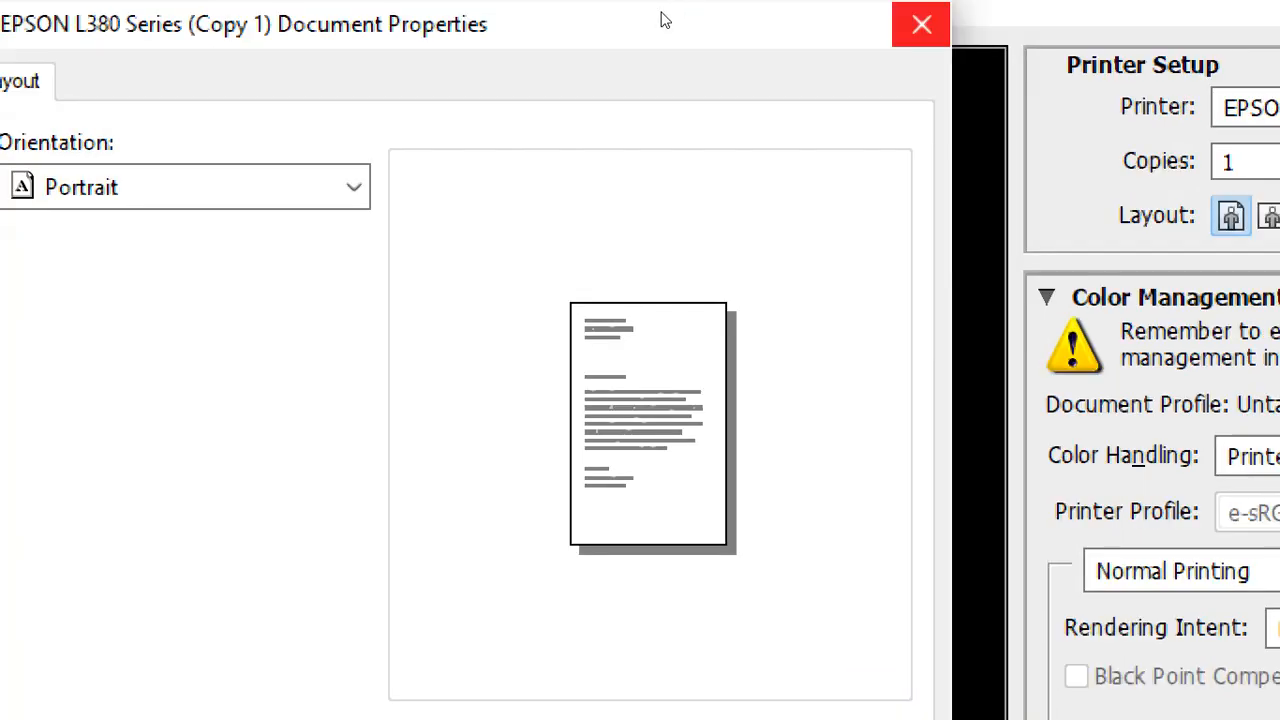
pyautogui.click(921, 24)
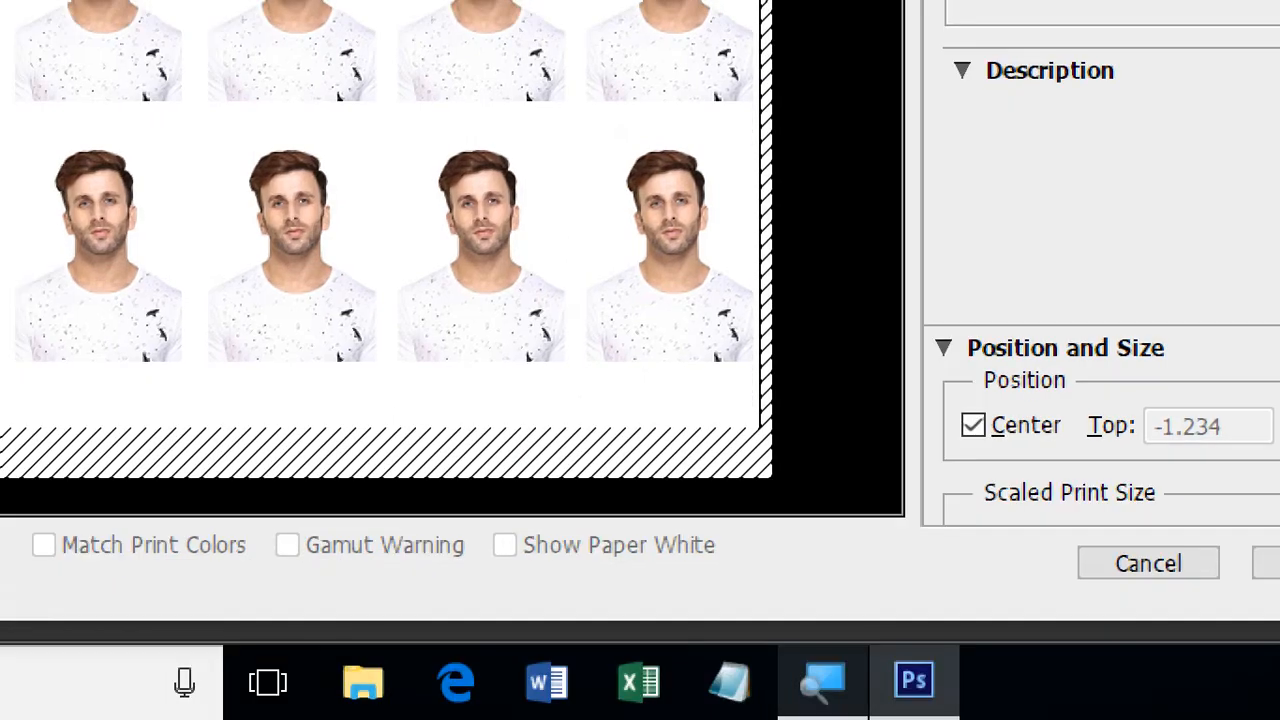
# Return the screen magnification to 100% with Magnifier to see the whole print settings dialog
pyautogui.moveTo(823, 682)
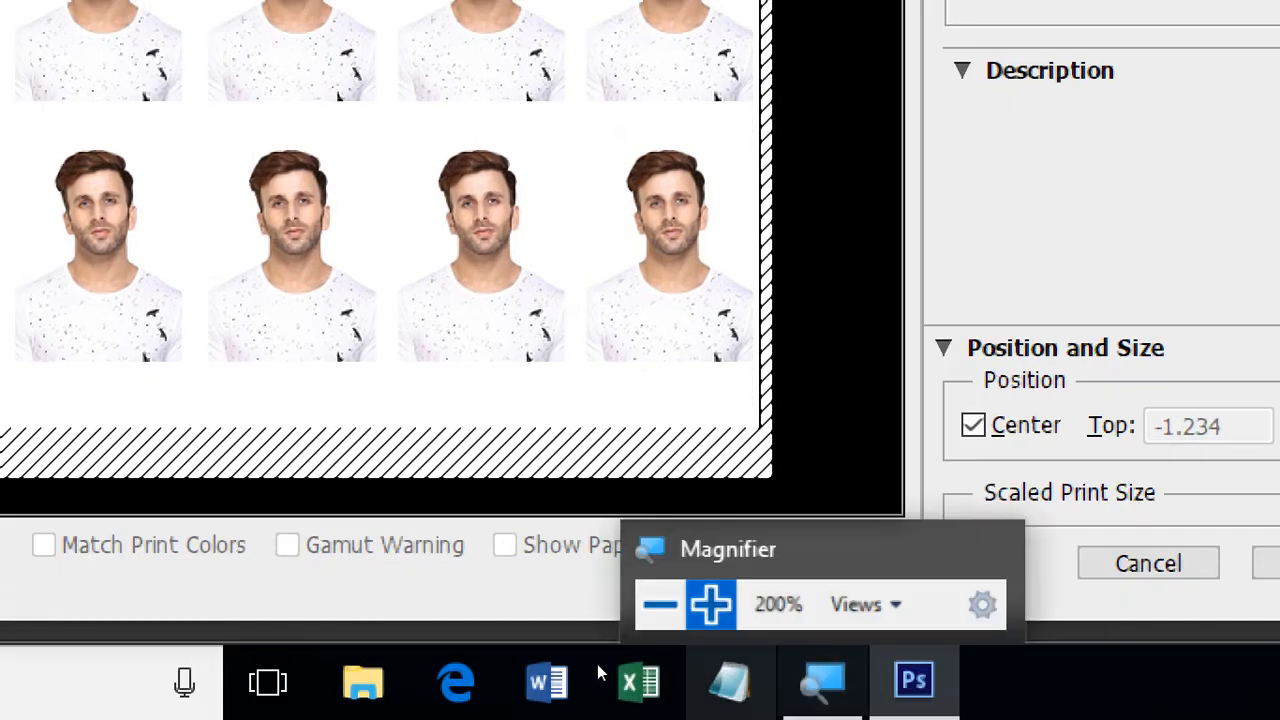
pyautogui.click(592, 658)
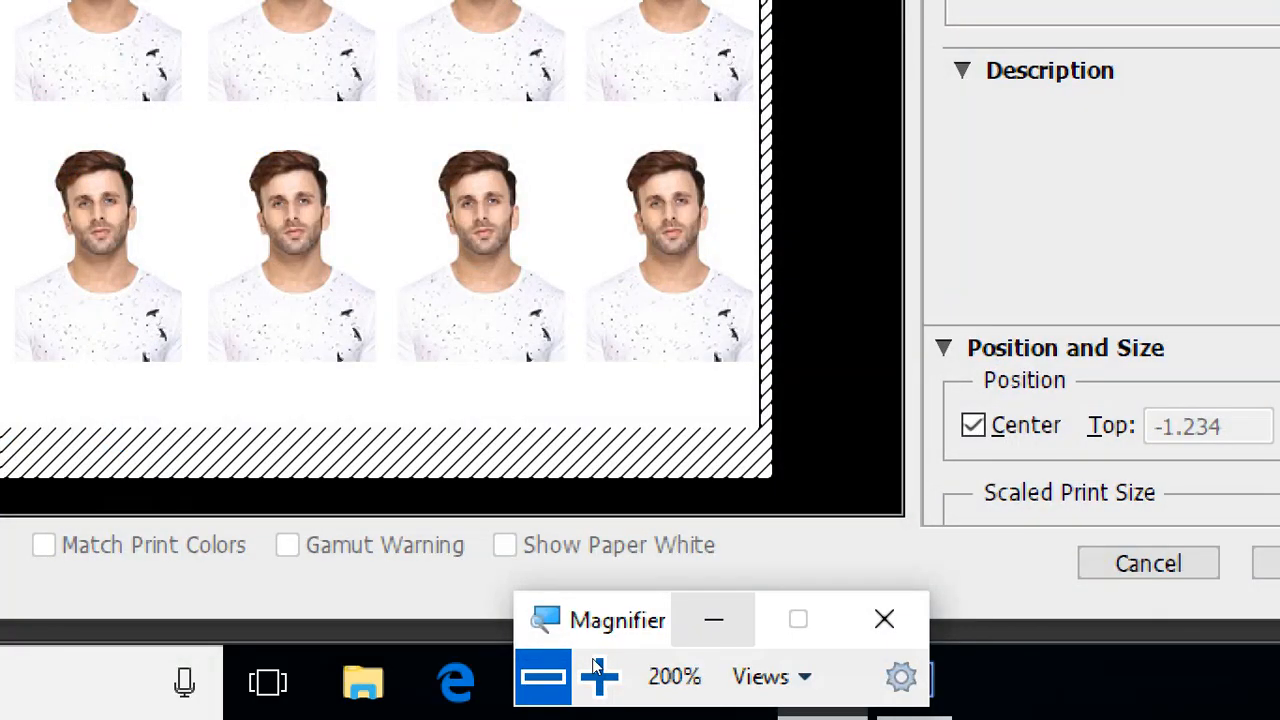
pyautogui.click(543, 677)
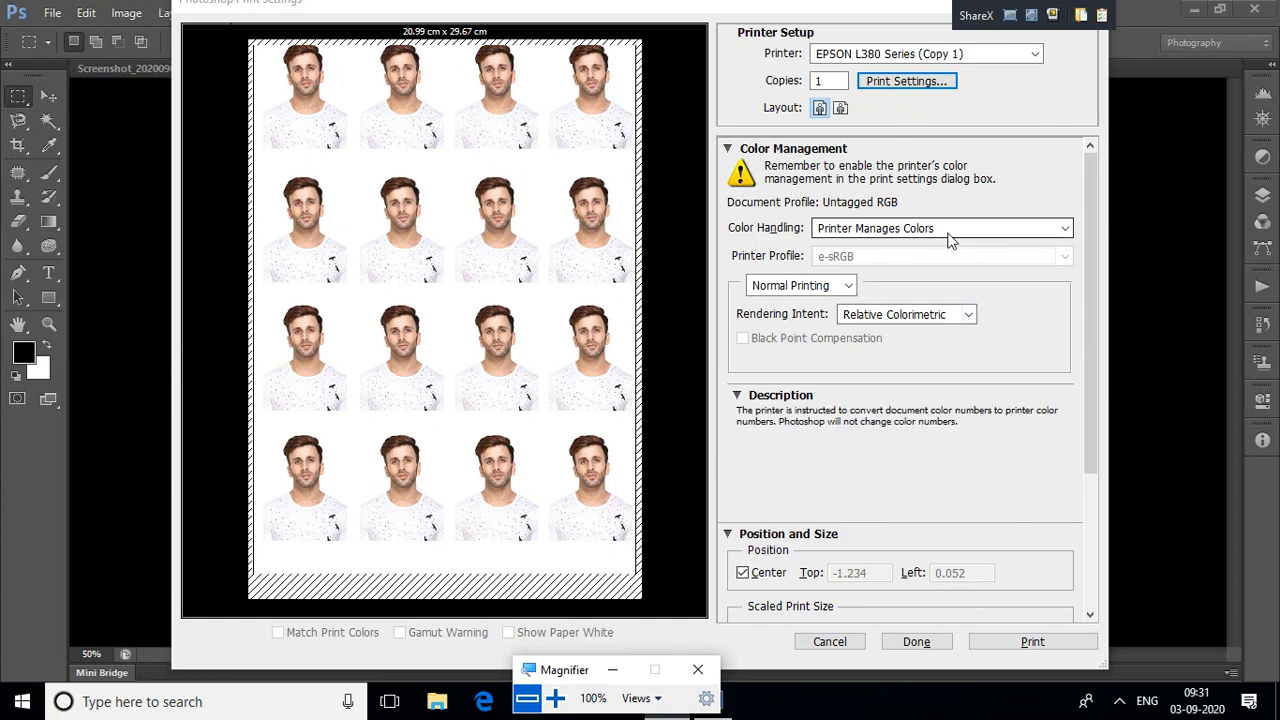
# Look through the color handling options for the print and choose Printer Manages Colors
pyautogui.click(1064, 230)
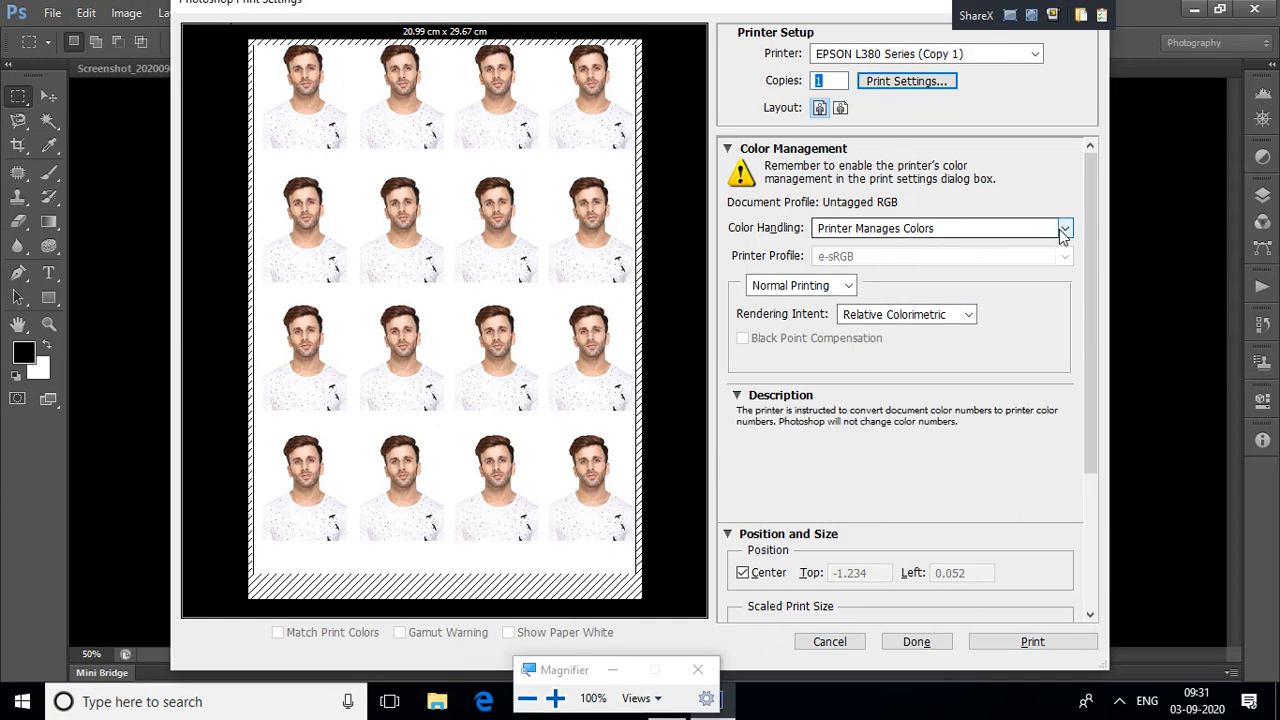
pyautogui.click(1064, 230)
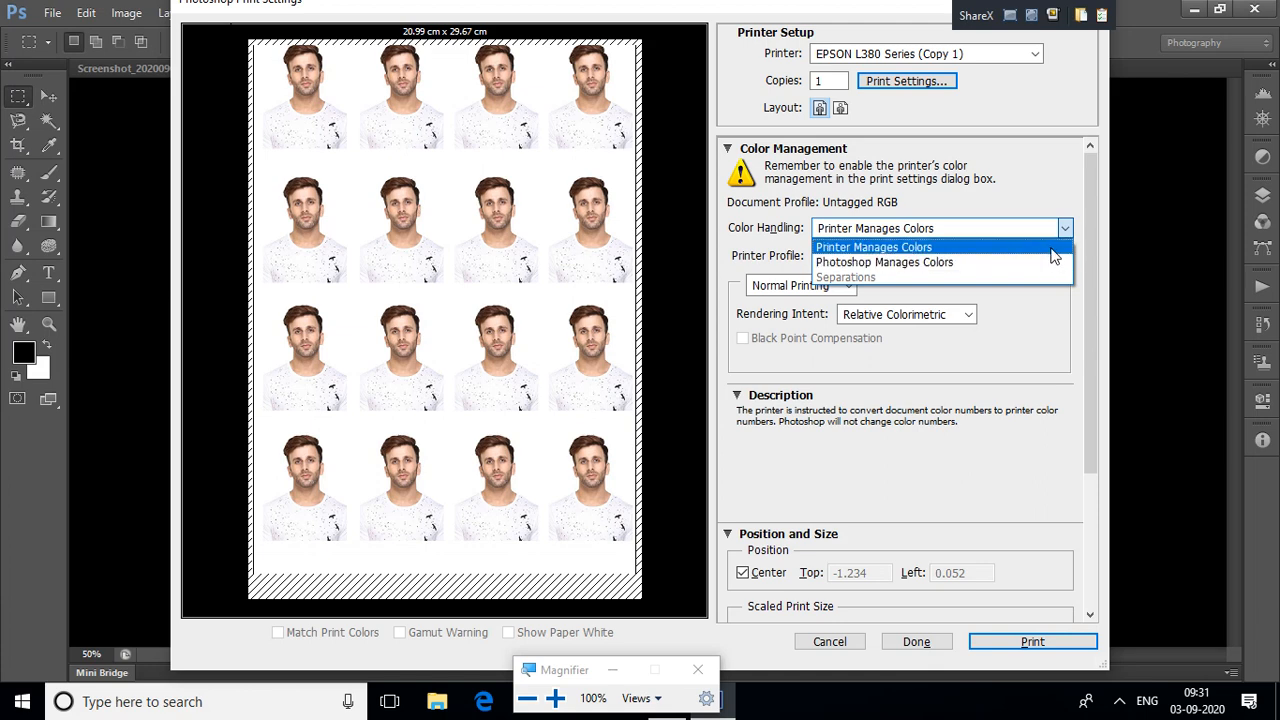
pyautogui.click(1055, 250)
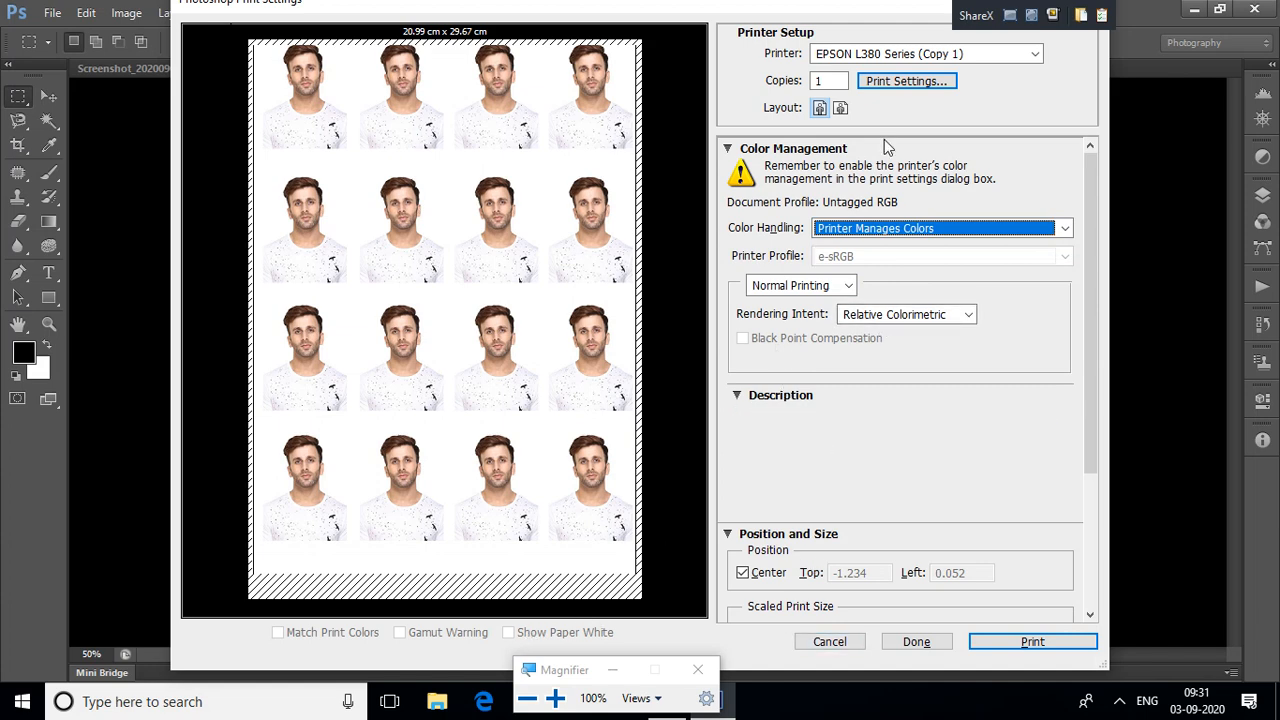
# Review the EPSON L380 printer's layout properties and advanced paper options, and close both without changes
pyautogui.click(904, 84)
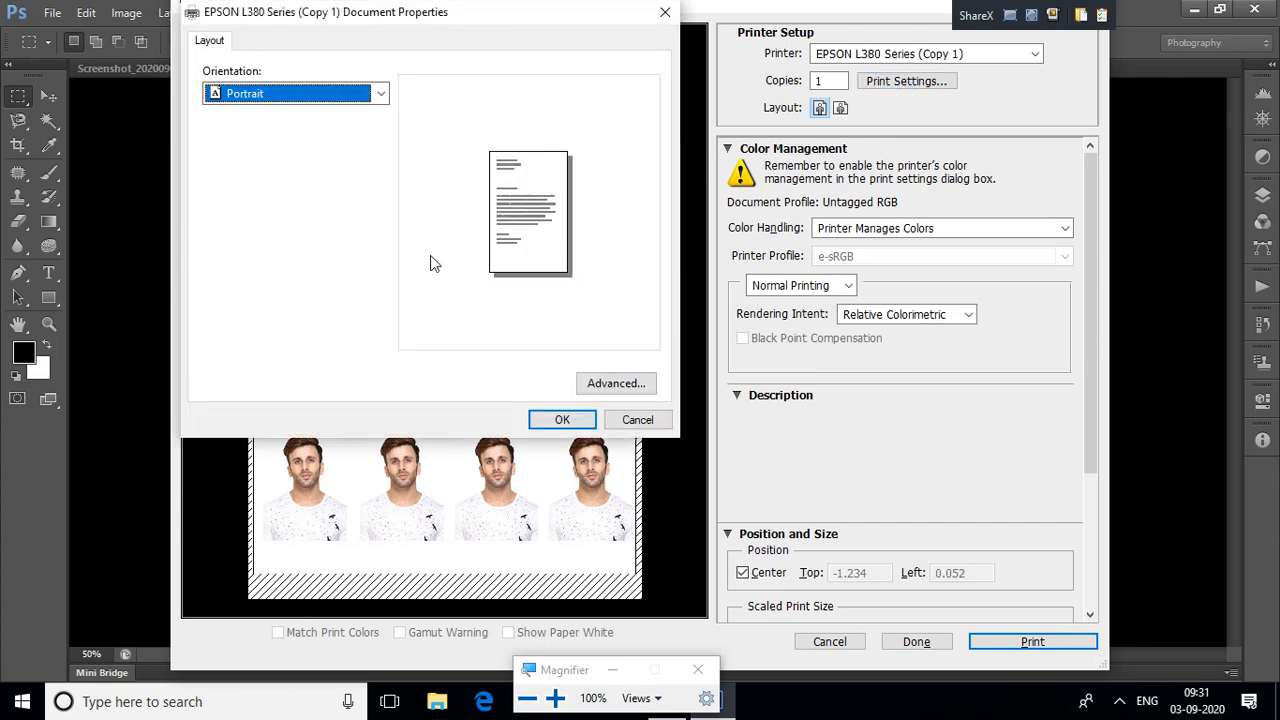
pyautogui.click(597, 387)
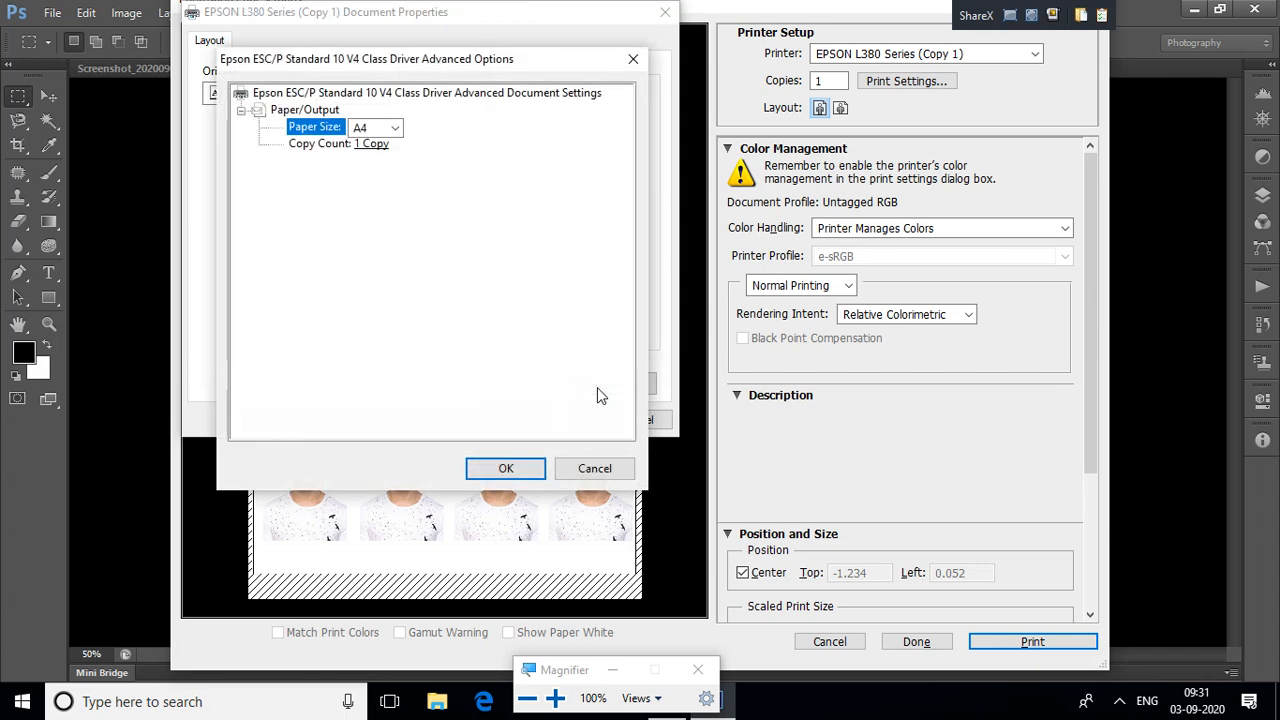
pyautogui.click(633, 59)
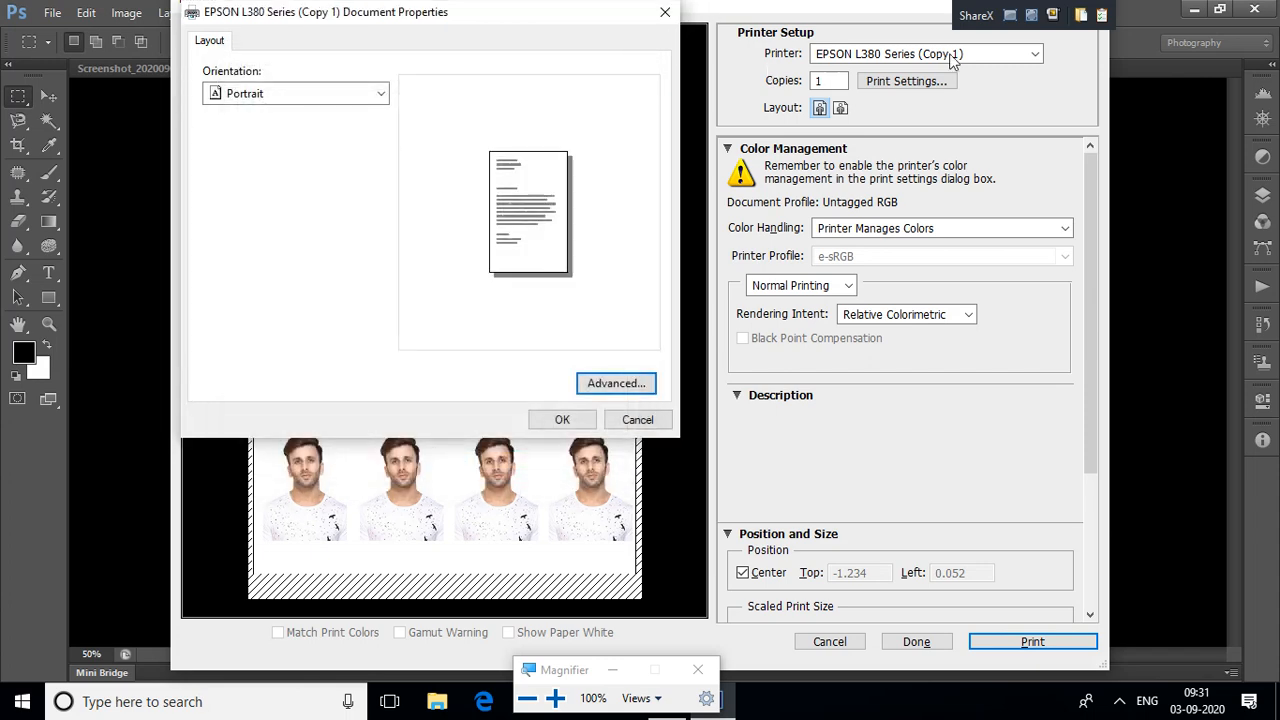
pyautogui.click(665, 12)
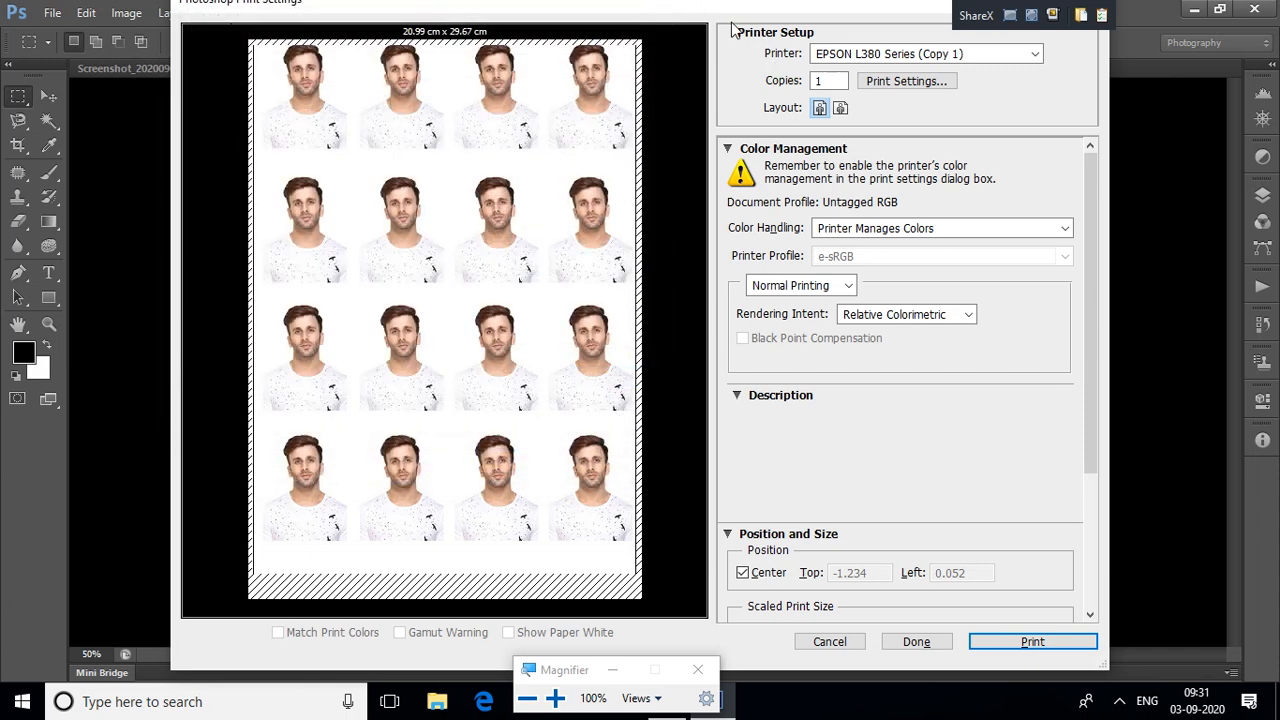
# Choose EPSON L6170 Series as the printer and open its print properties
pyautogui.click(1035, 57)
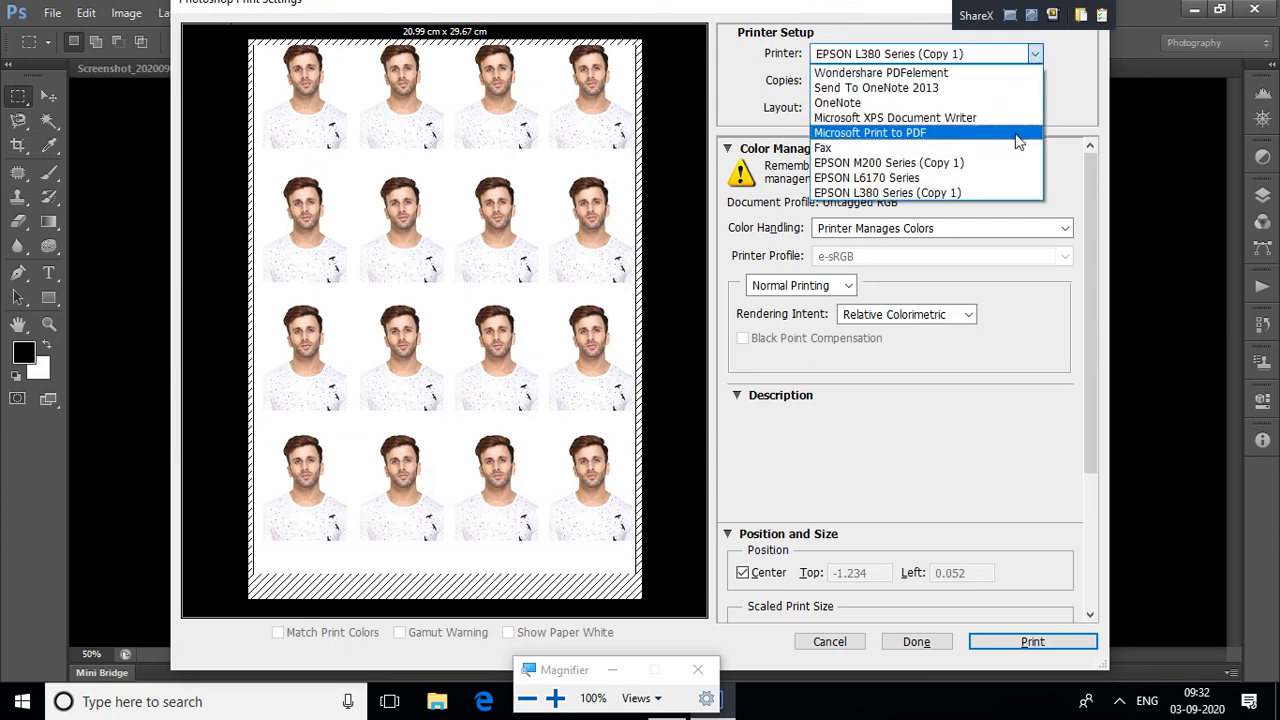
pyautogui.click(1008, 180)
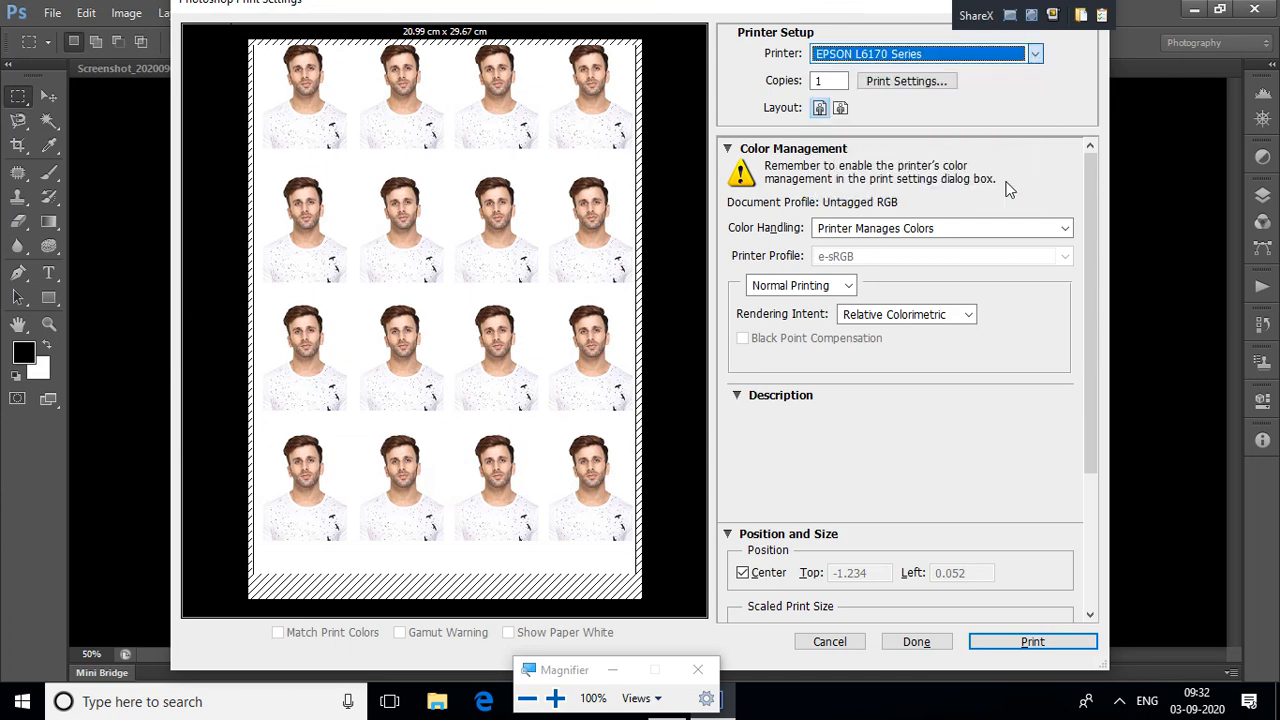
pyautogui.click(913, 90)
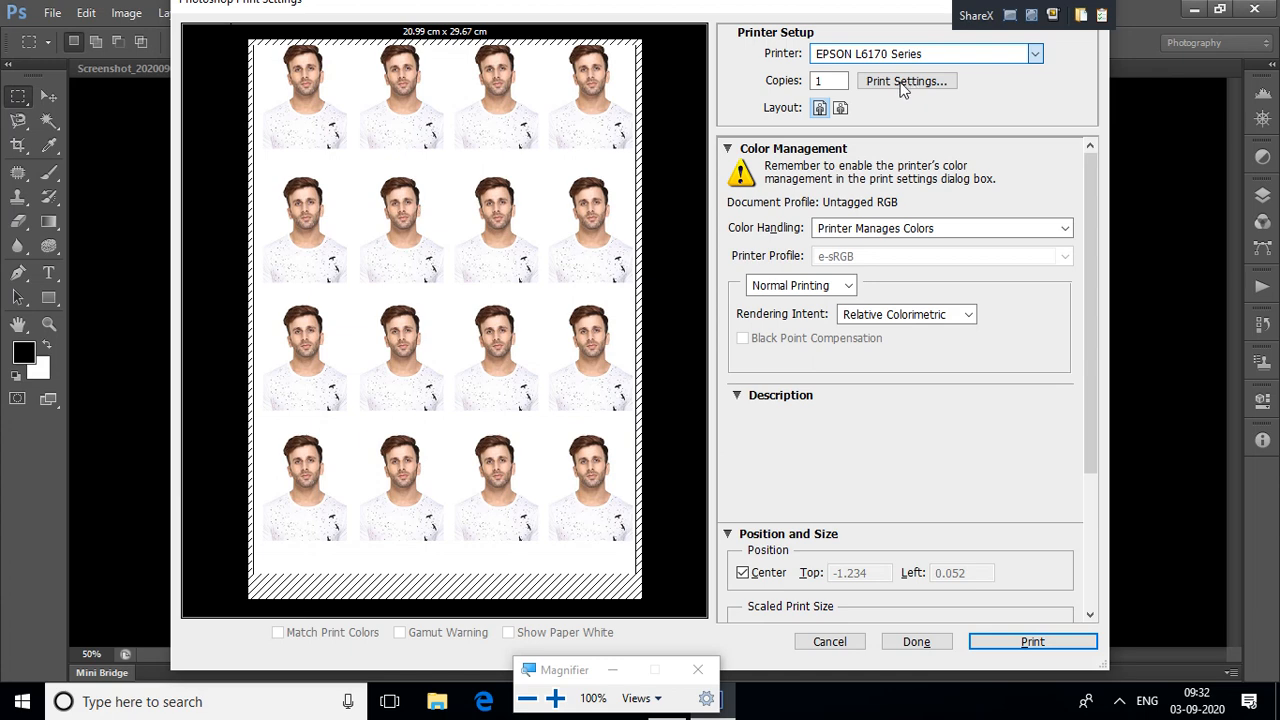
pyautogui.click(903, 88)
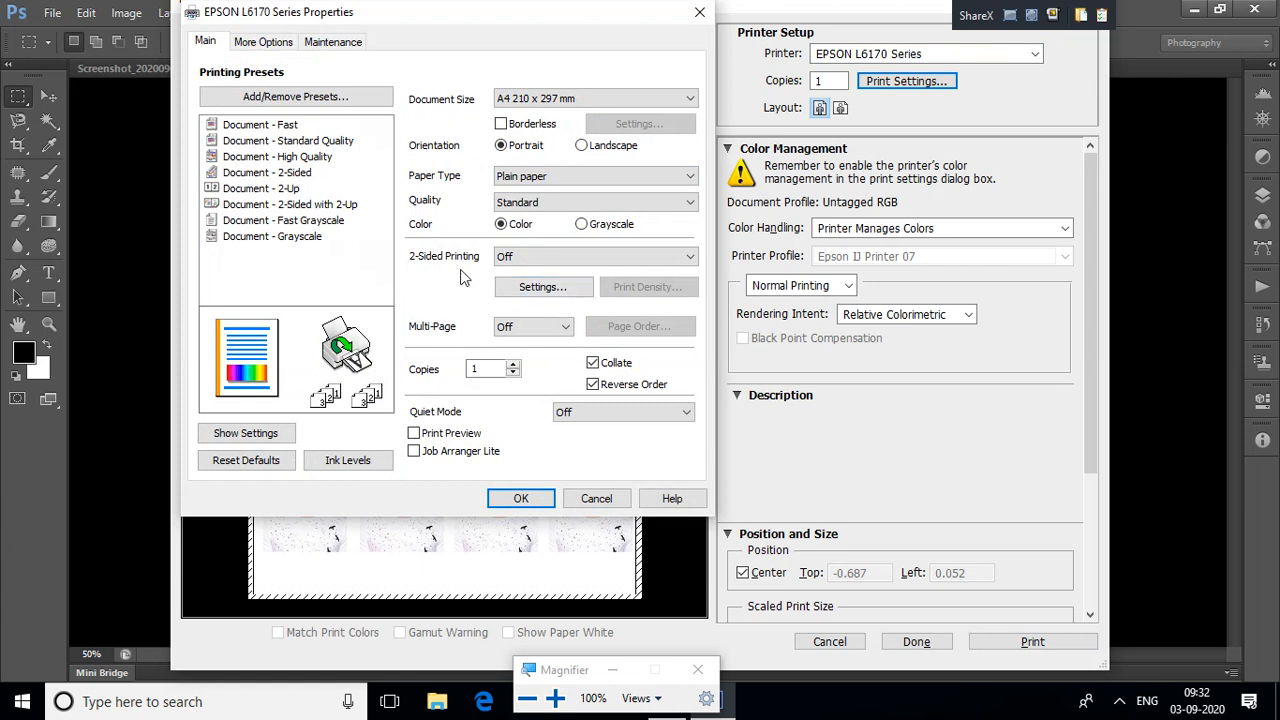
# Choose Plain paper and Color output, trying Grayscale as well, accept the printer properties, and close the Photoshop print settings without printing
pyautogui.click(686, 177)
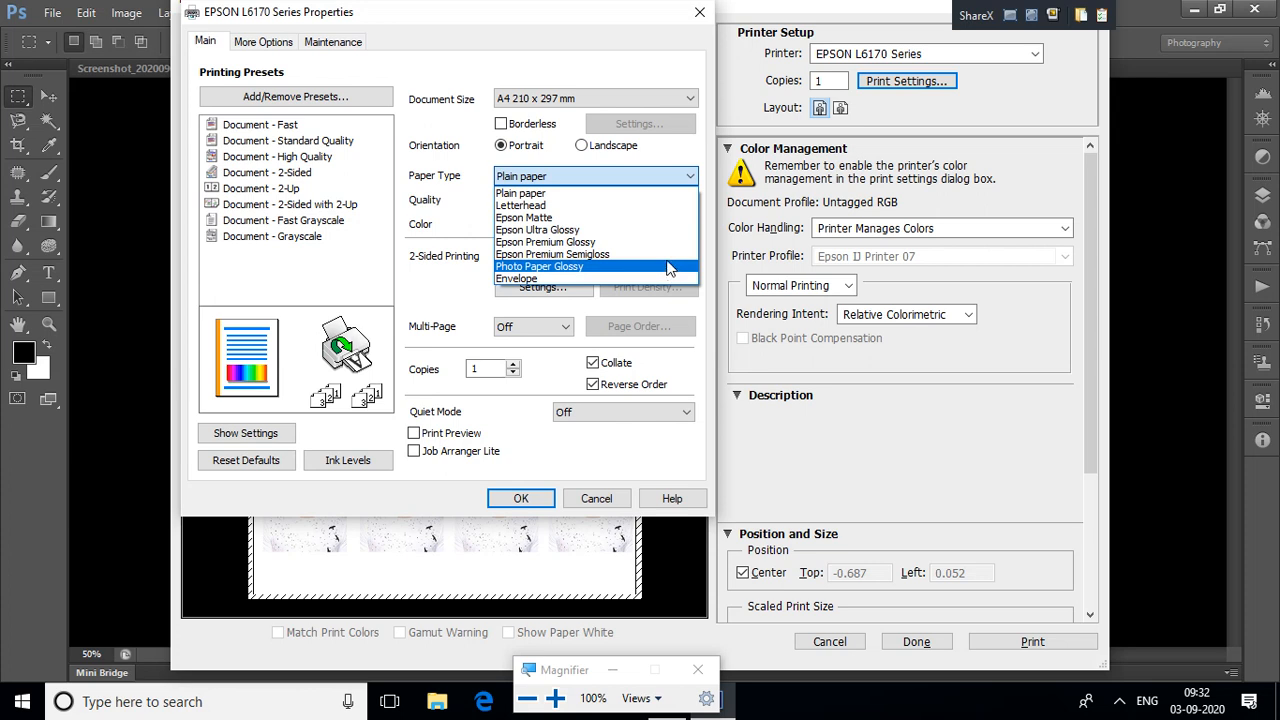
pyautogui.click(650, 195)
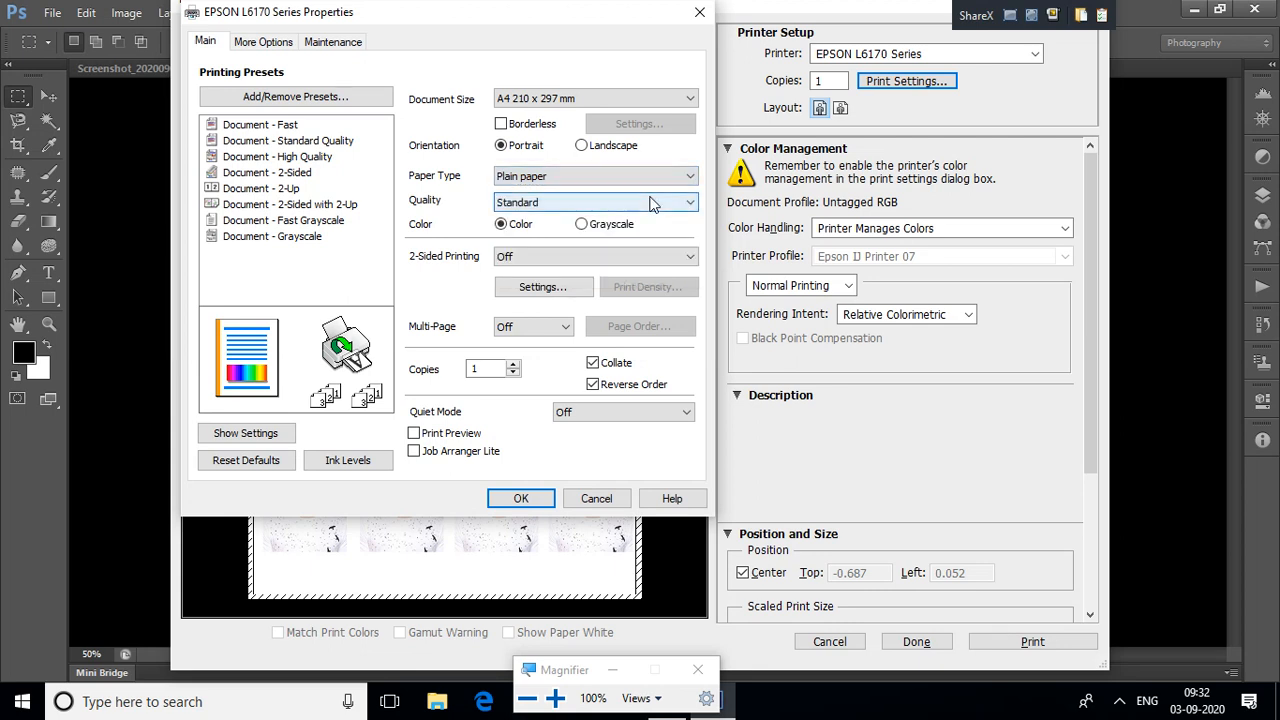
pyautogui.click(583, 226)
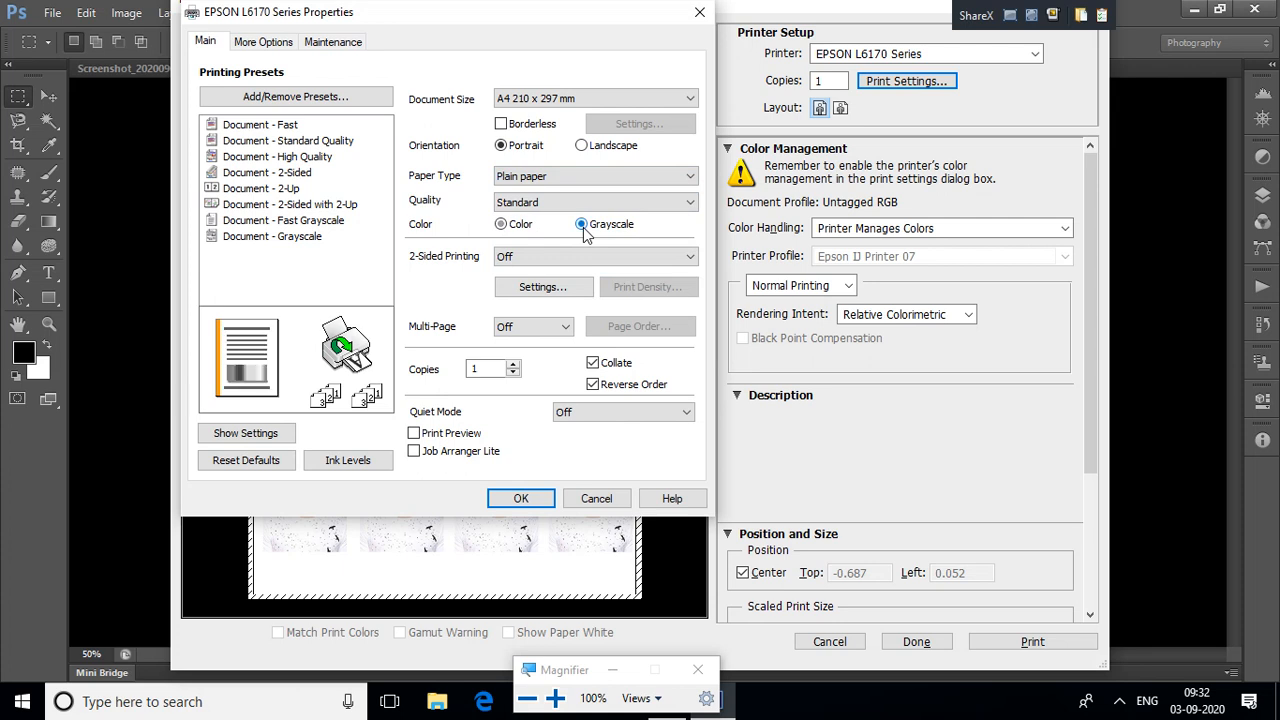
pyautogui.click(502, 226)
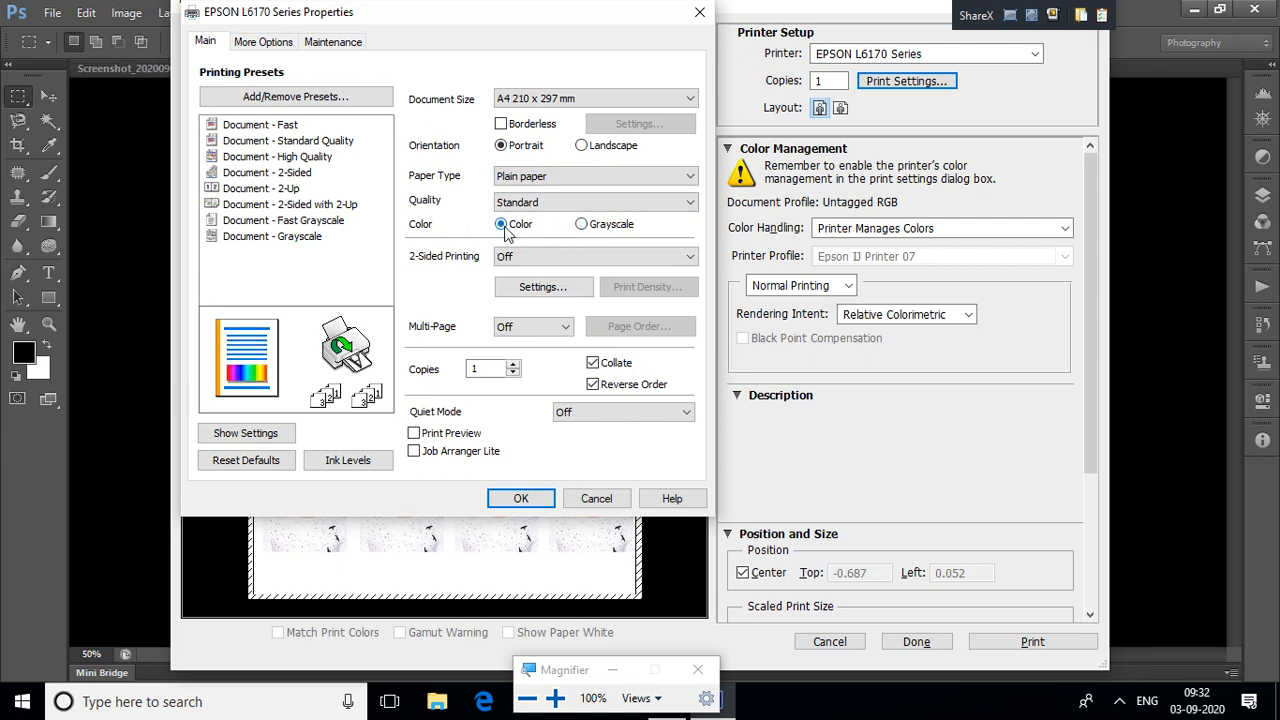
pyautogui.click(584, 228)
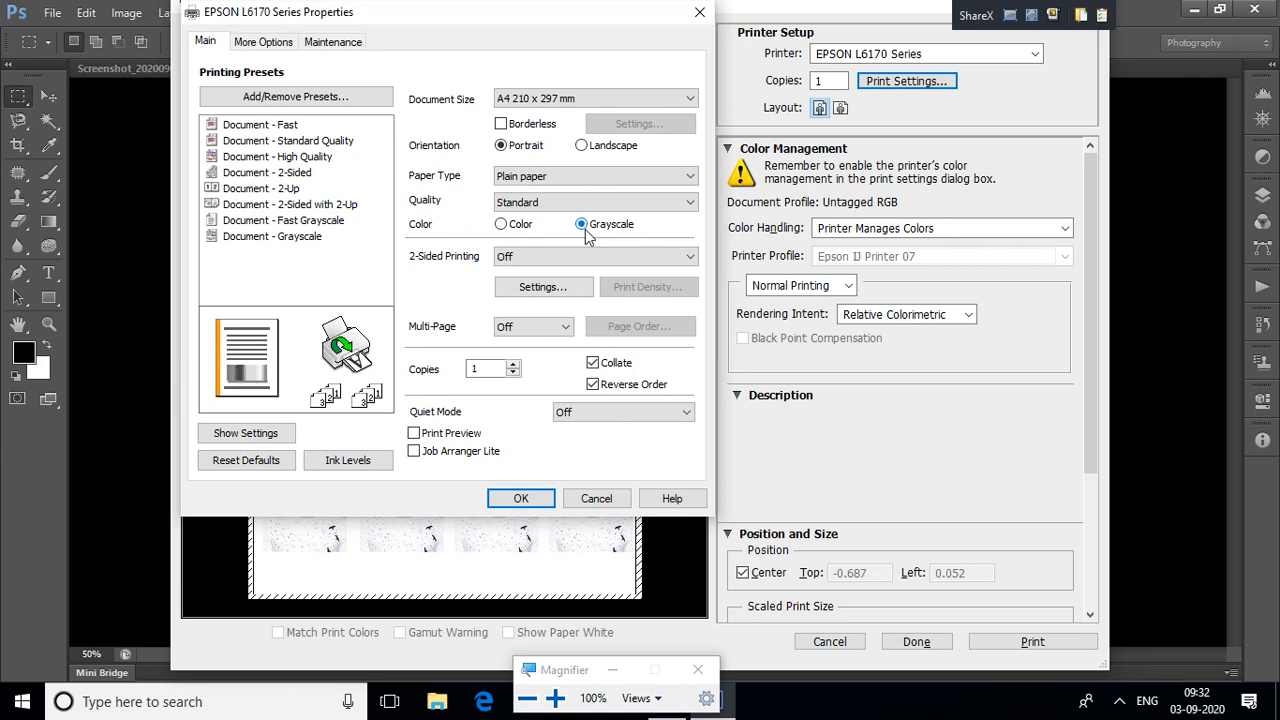
pyautogui.click(501, 226)
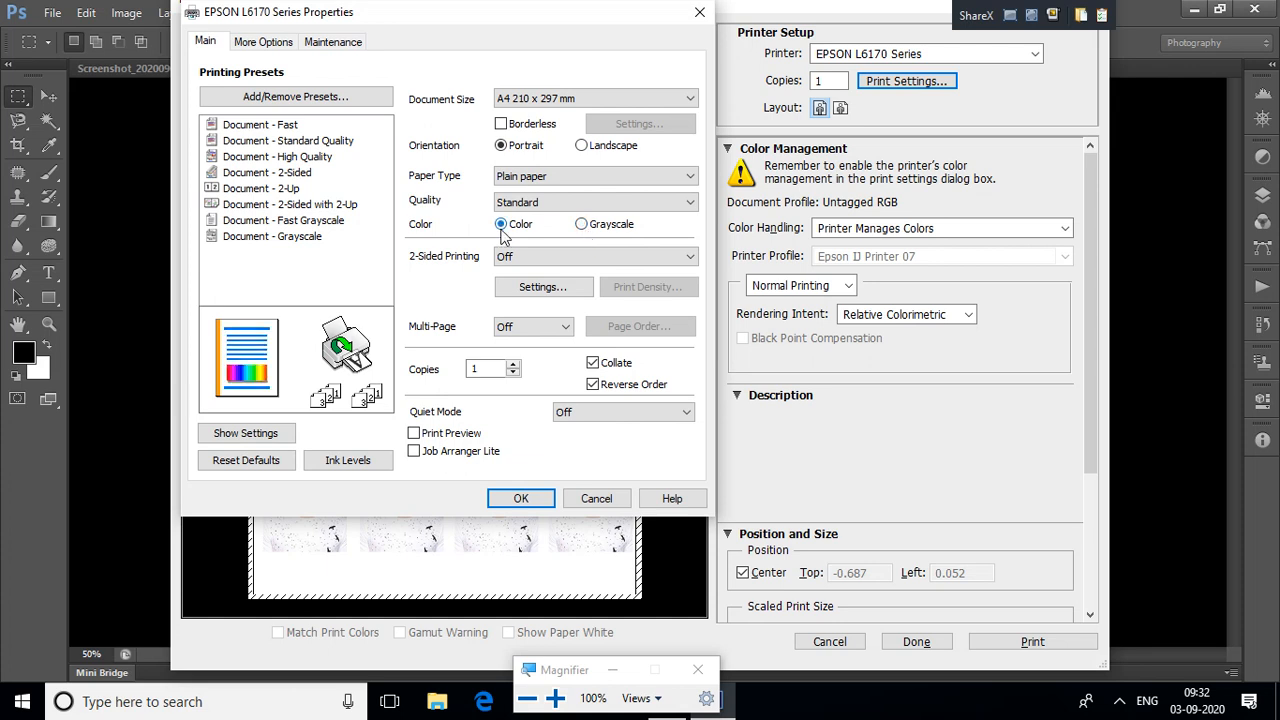
pyautogui.click(521, 500)
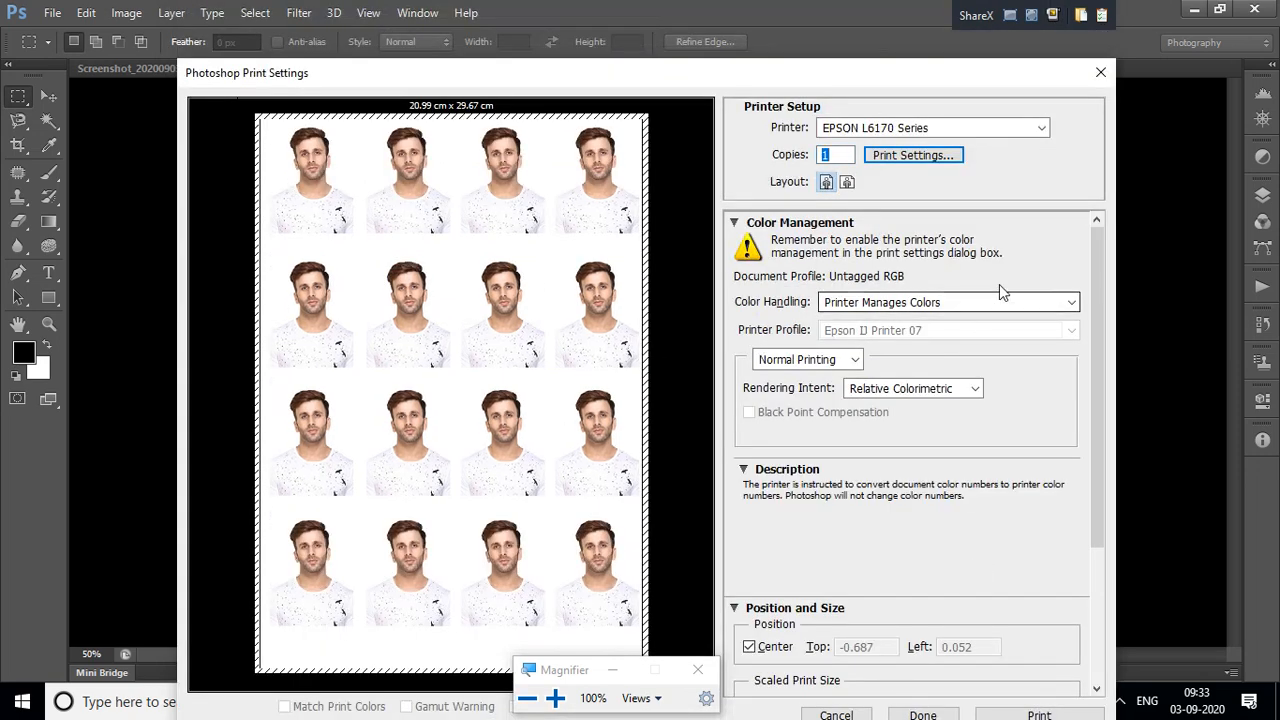
pyautogui.click(1099, 68)
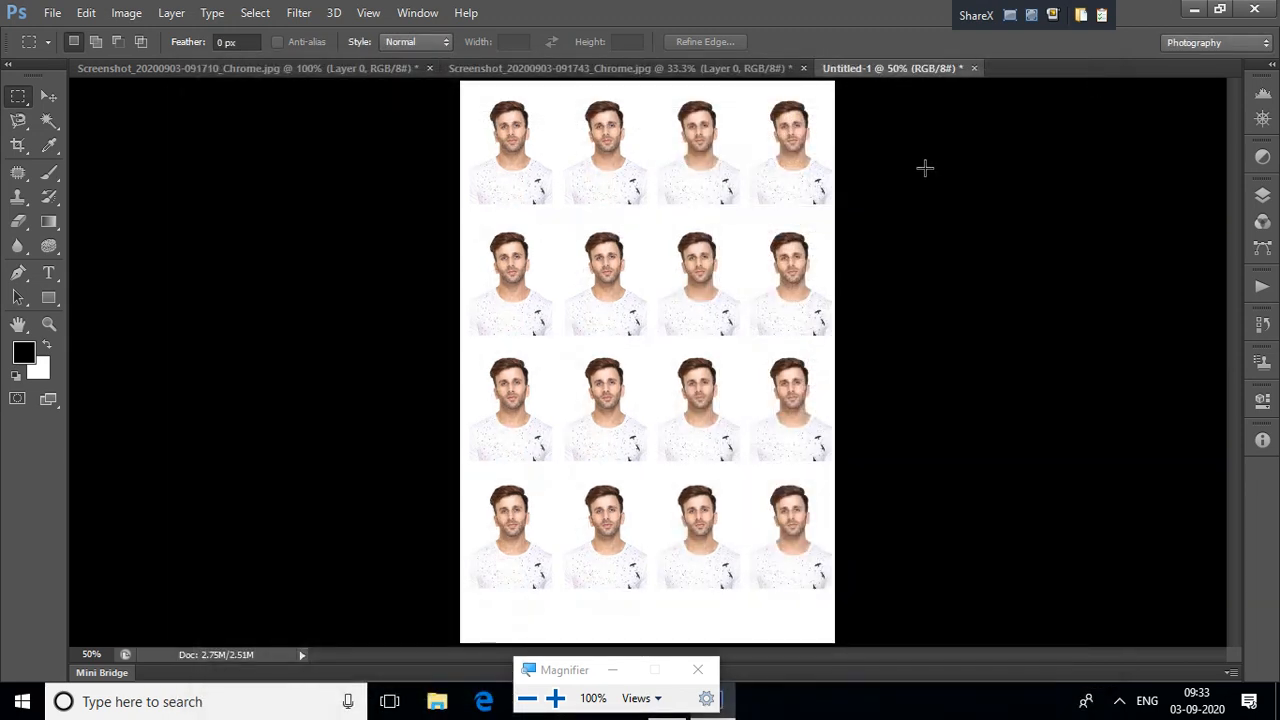